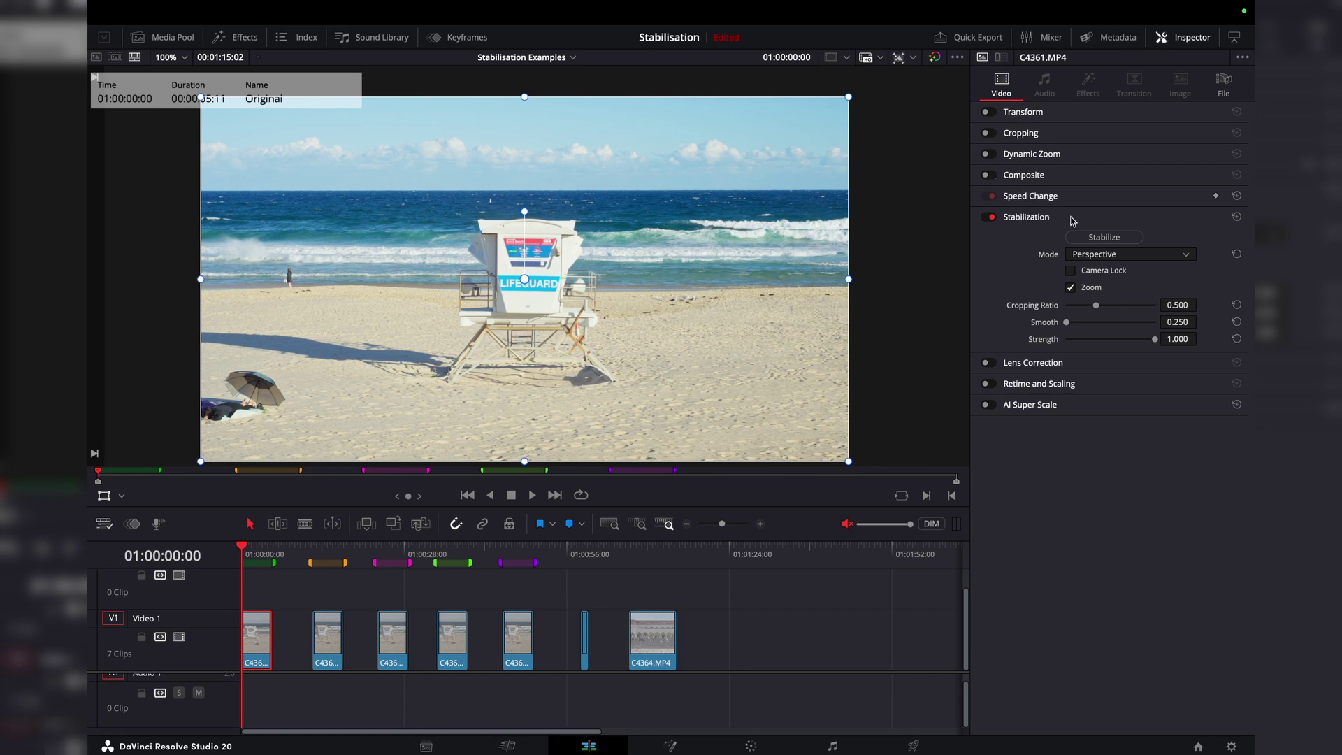
- Review the first clip's Transform, Cropping, Dynamic Zoom, Composite and Stabilization settings
{"action": "left_click", "coordinate": [1056, 113]}
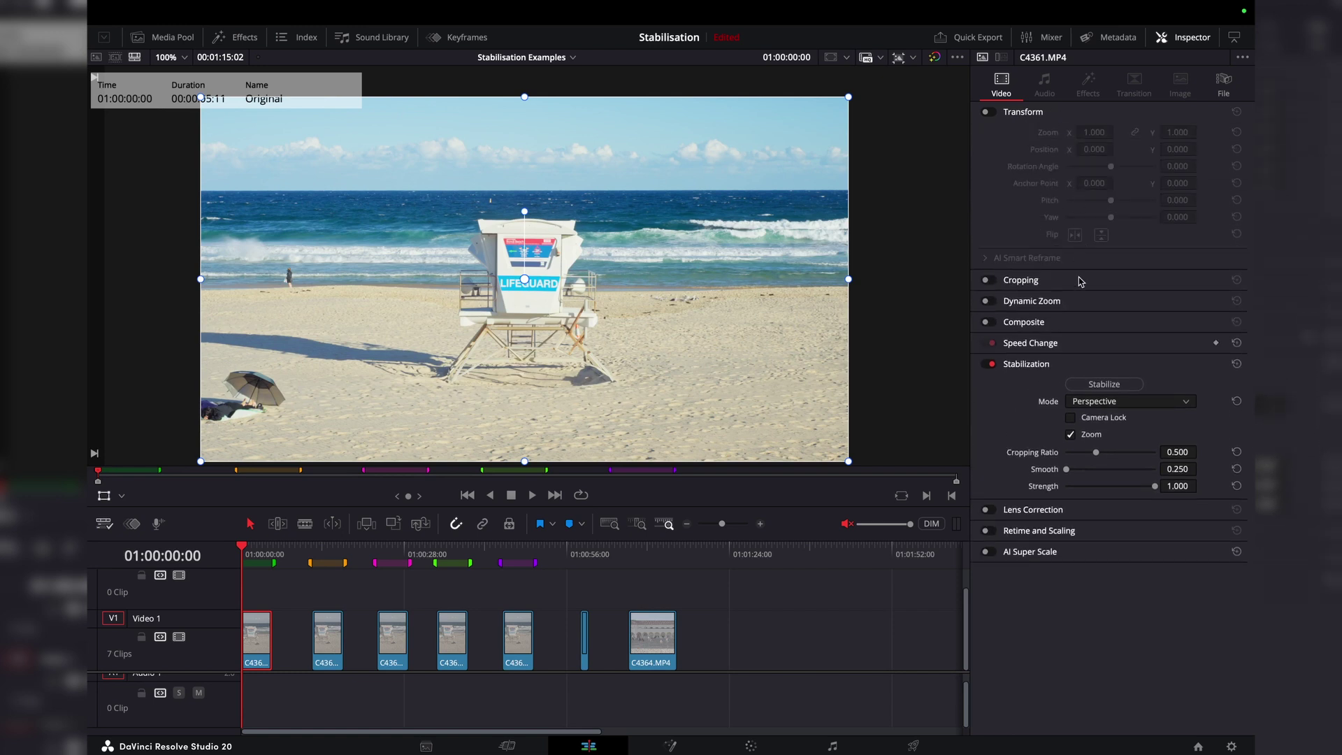
{"action": "left_click", "coordinate": [1014, 280]}
{"action": "left_click", "coordinate": [1078, 411]}
{"action": "left_click", "coordinate": [1079, 490]}
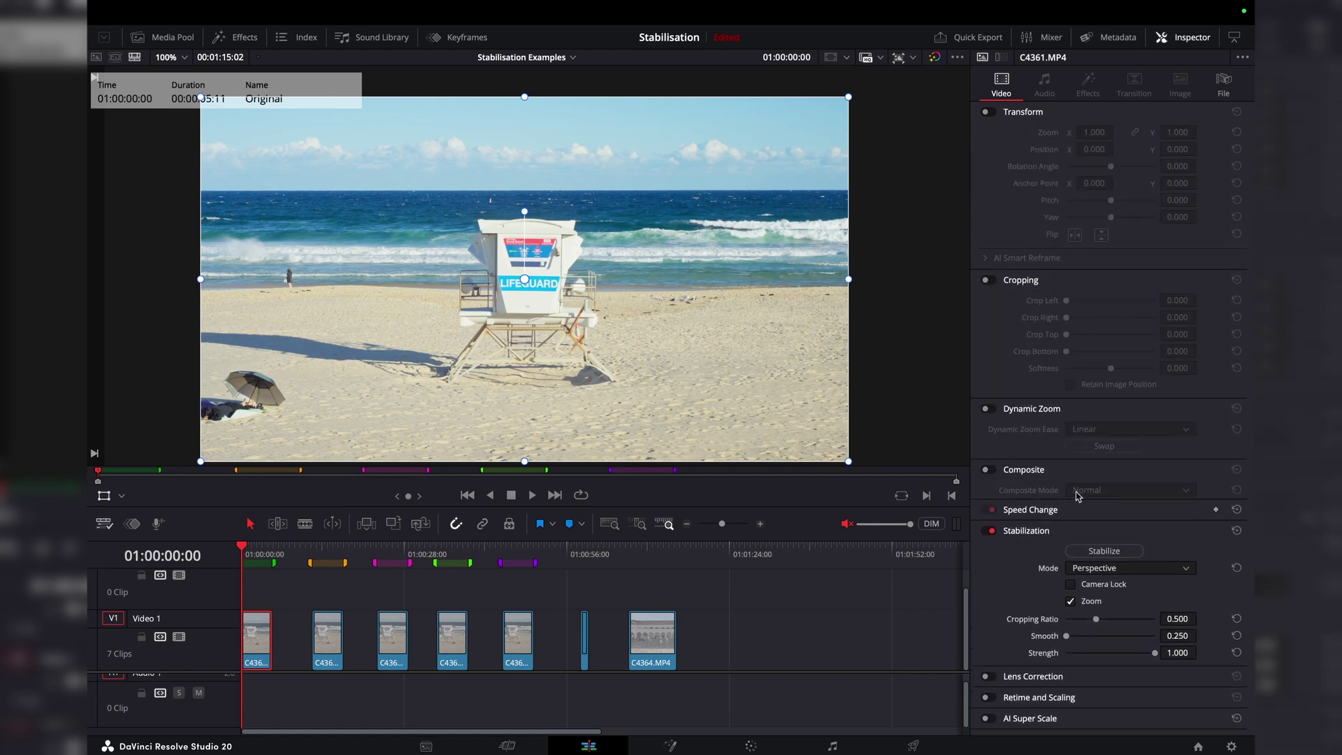
{"action": "left_click", "coordinate": [1080, 532]}
{"action": "scroll", "coordinate": [1081, 458], "scroll_direction": "down", "scroll_amount": 2}
{"action": "left_click", "coordinate": [989, 538]}
{"action": "left_click", "coordinate": [988, 546]}
{"action": "double_click", "coordinate": [1007, 545]}
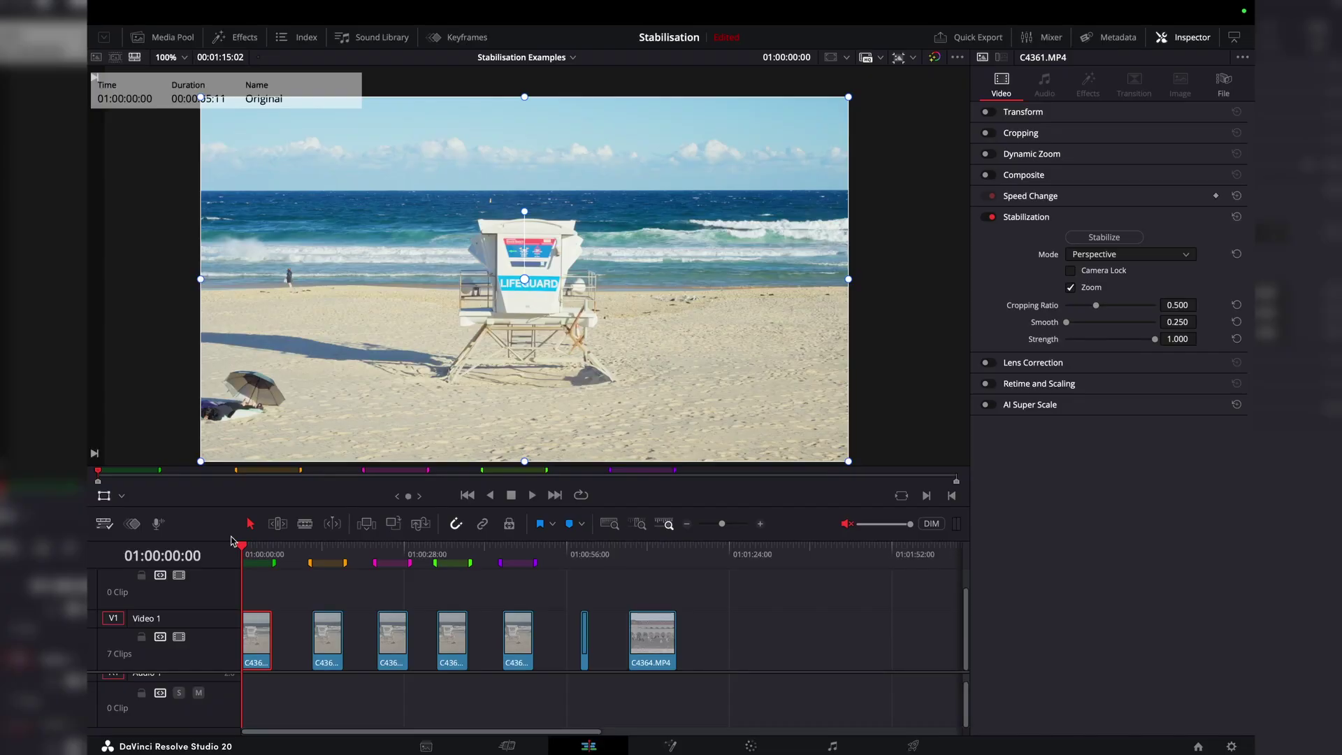
- Play the first C4361.MP4 clip full screen and return to the start of the timeline
{"action": "key", "text": "space"}
{"action": "key", "text": "ctrl+f"}
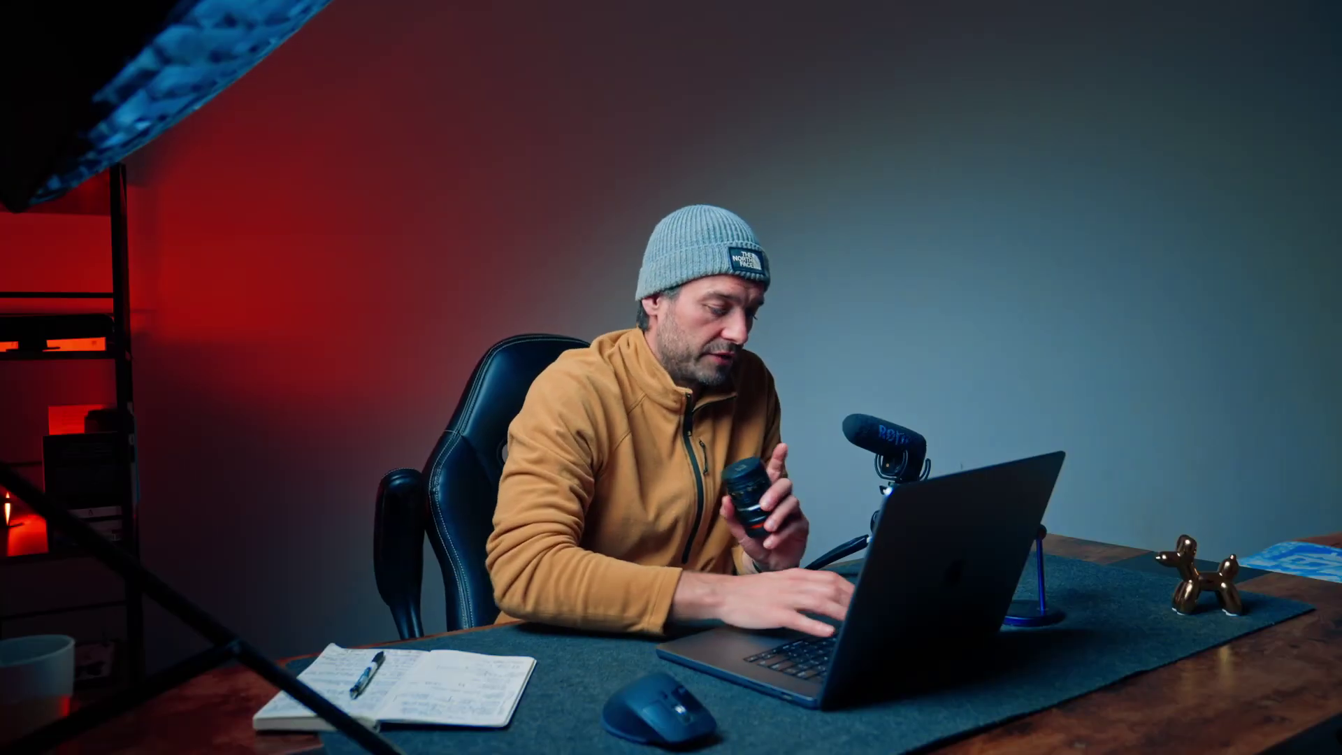
{"action": "key", "text": "Home"}
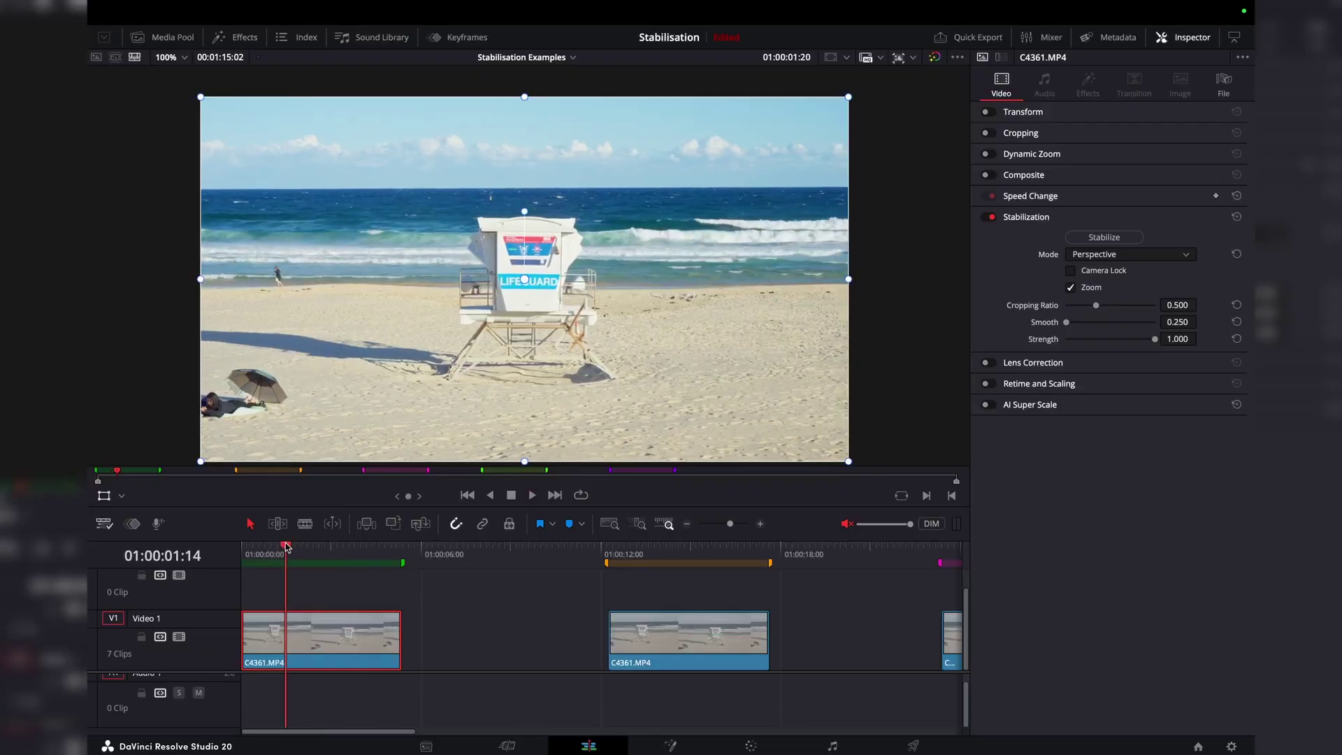
- Mark an in-out range over the first C4361.MP4 clip and loop its playback full screen
{"action": "left_click_drag", "start_coordinate": [285, 550], "coordinate": [395, 550]}
{"action": "key", "text": "space"}
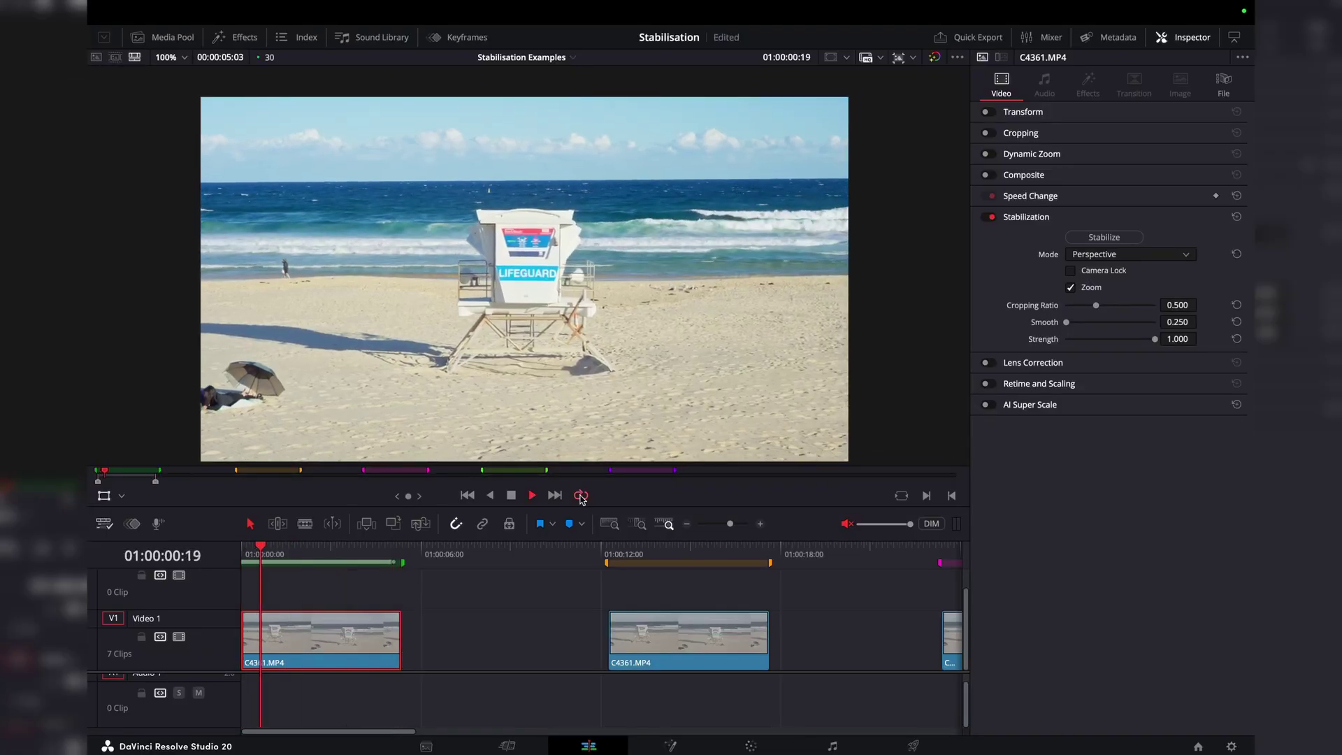
{"action": "key", "text": "p"}
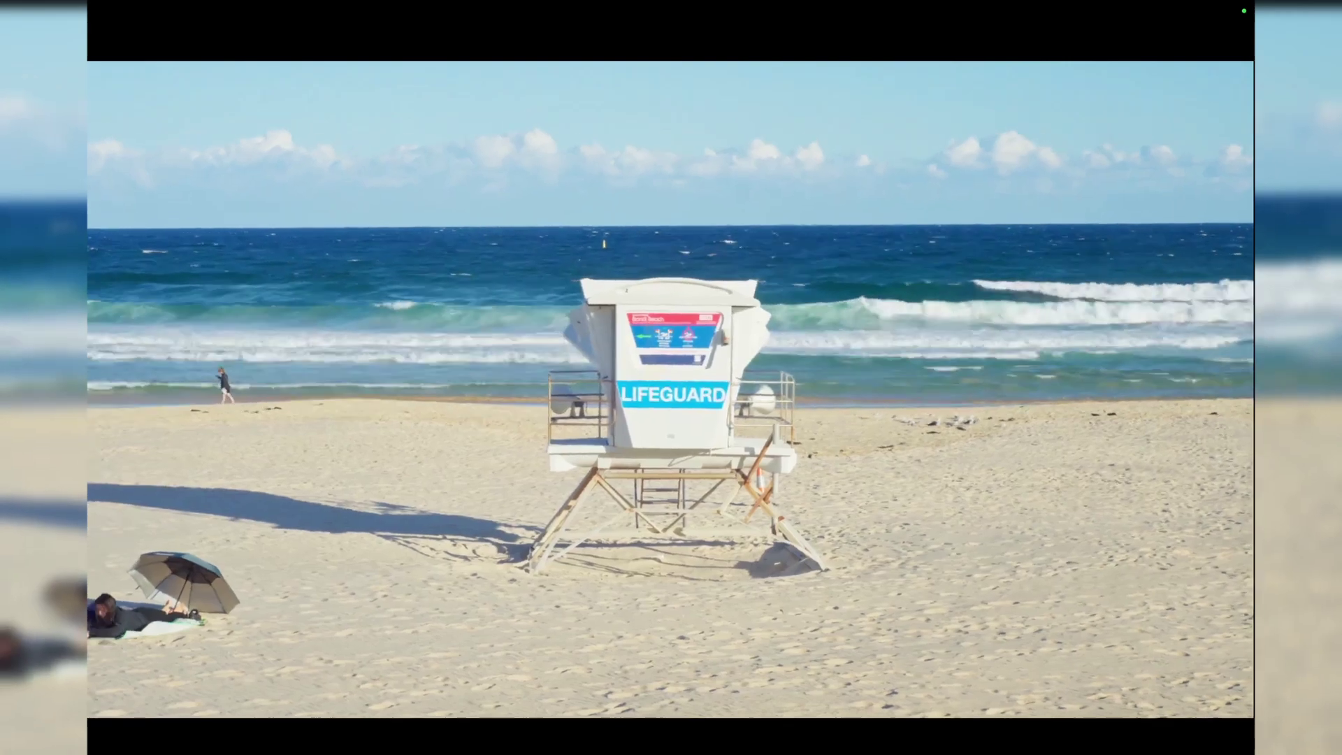
- Inspect the camera movement along the horizon in an enlarged view, comparing it with full-screen playback
{"action": "key", "text": "Escape"}
{"action": "scroll", "coordinate": [355, 226], "scroll_direction": "up", "scroll_amount": 8}
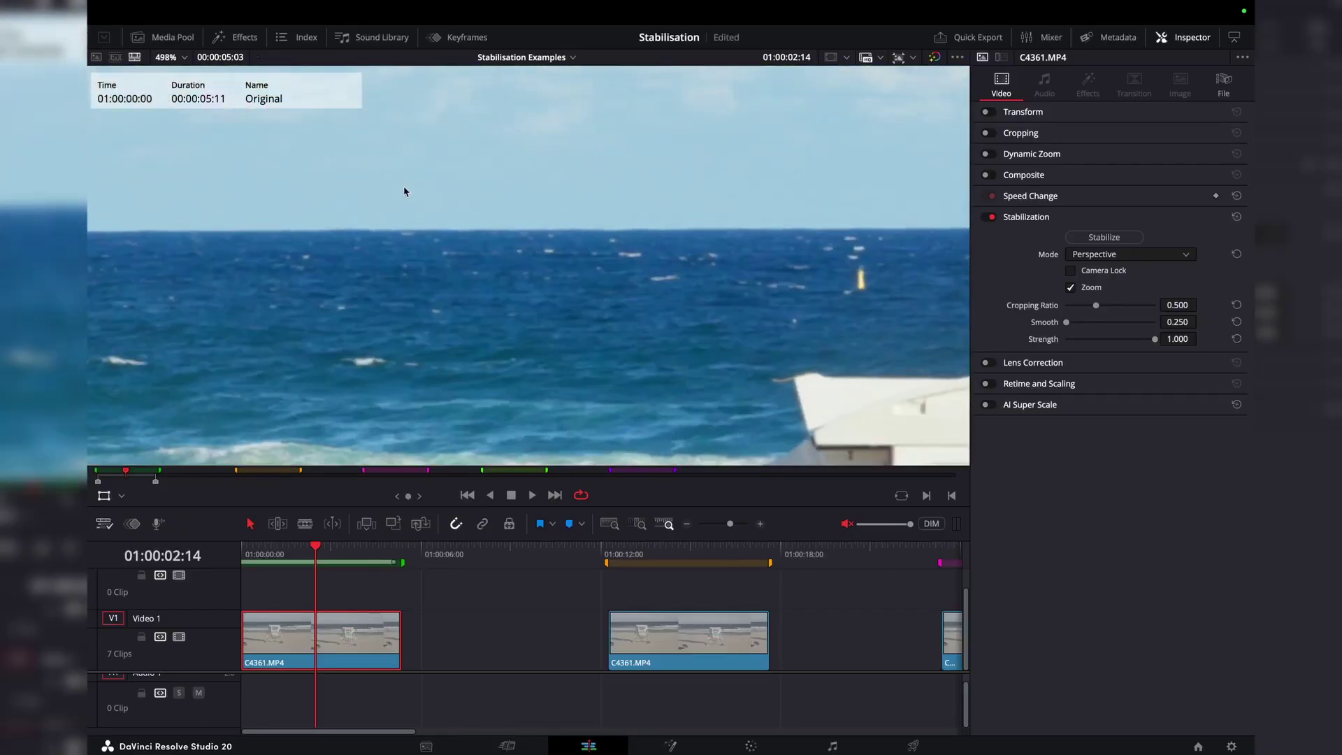
{"action": "key", "text": "super+f"}
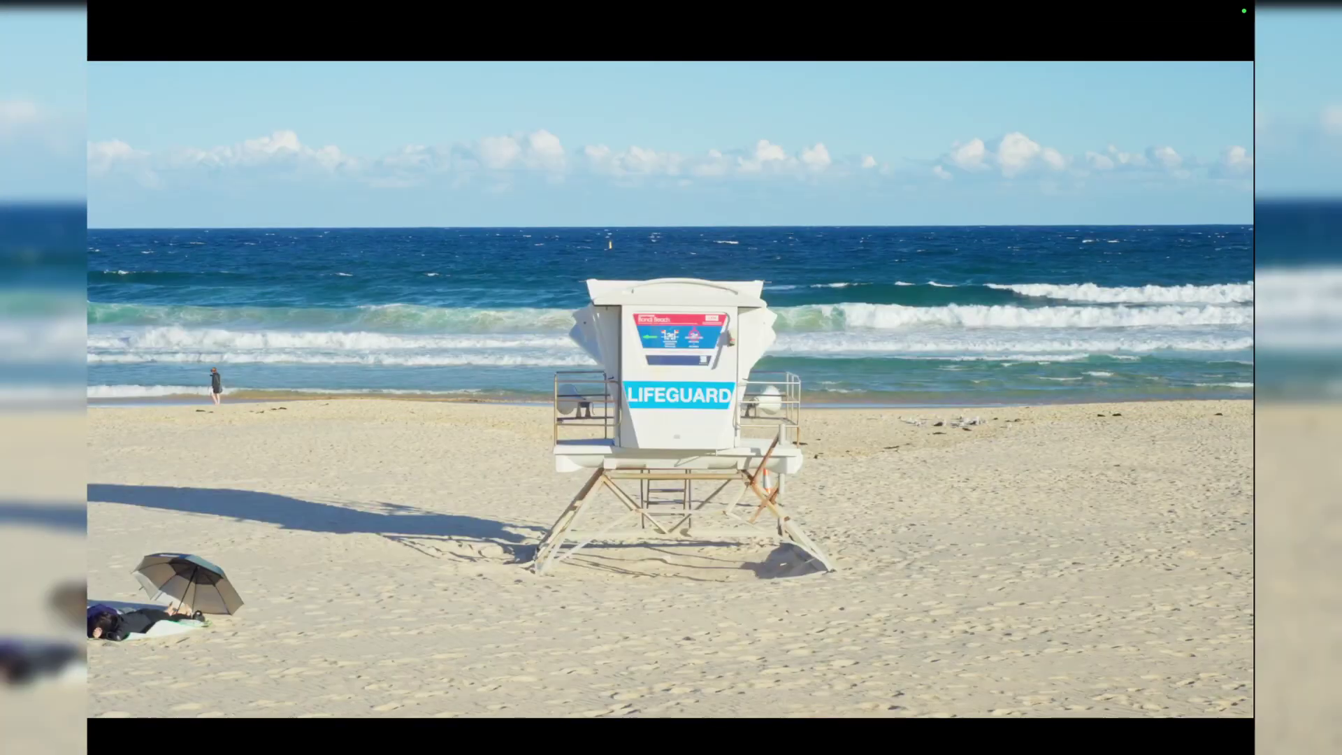
{"action": "key", "text": "Escape"}
{"action": "key", "text": "space"}
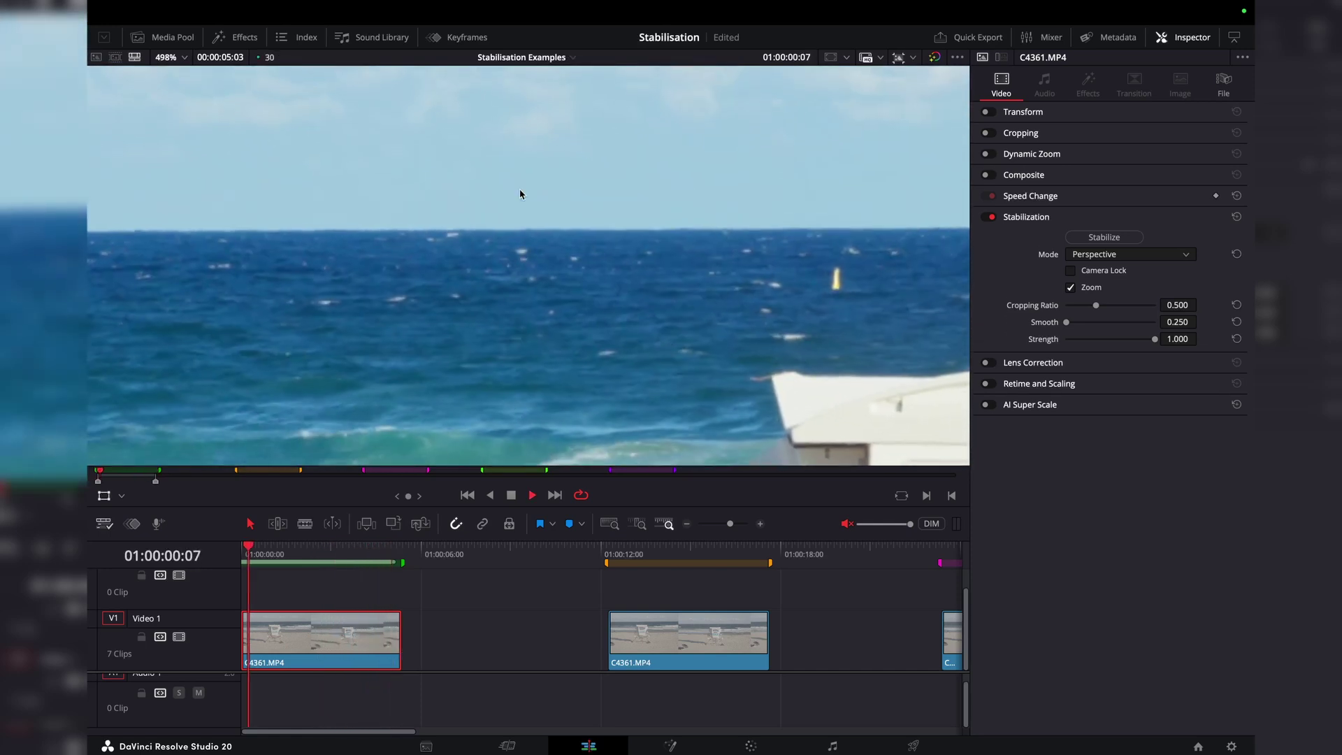
{"action": "key", "text": "space"}
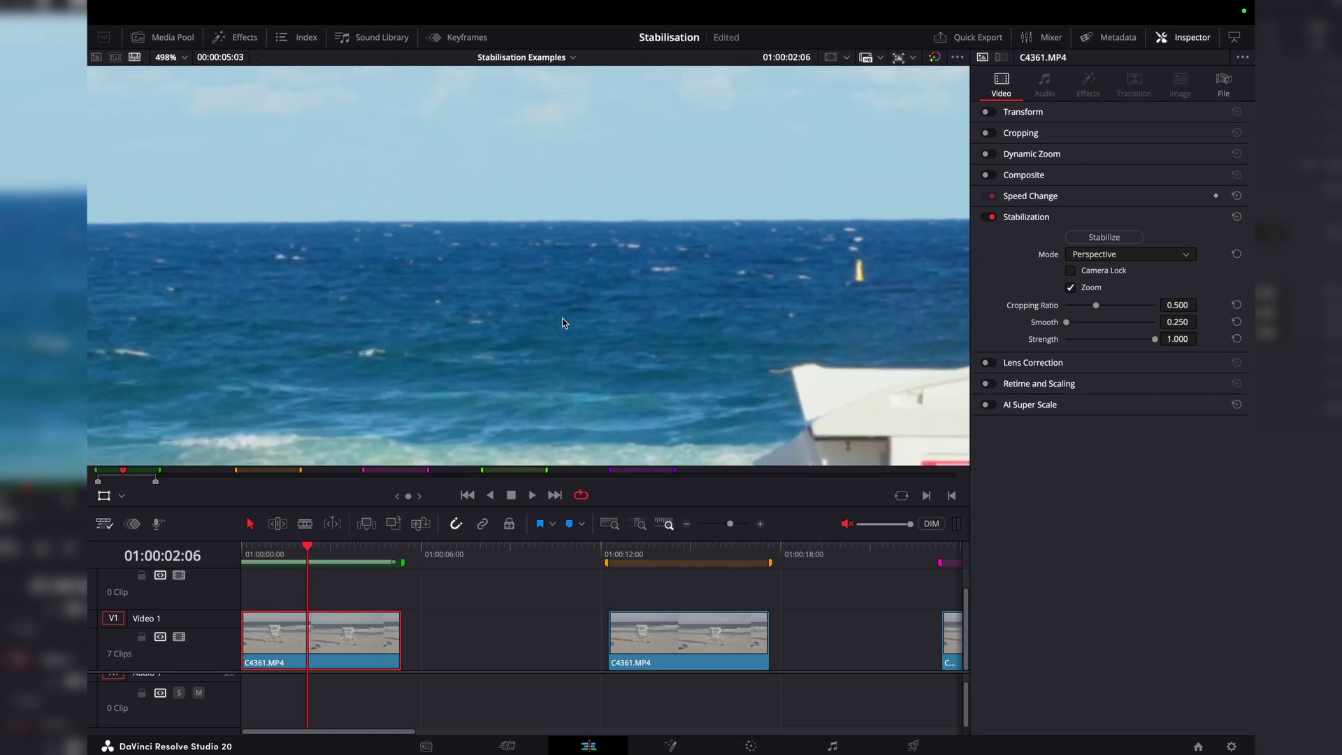
{"action": "key", "text": "space"}
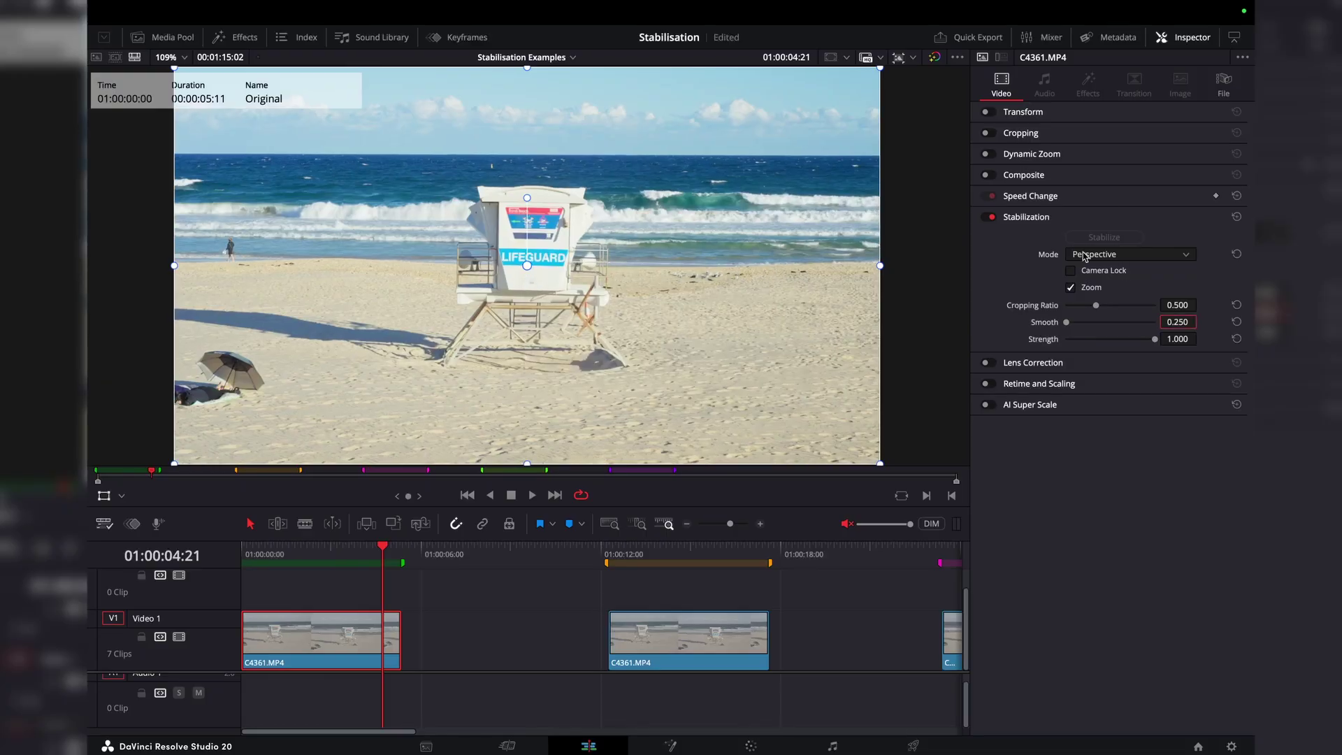
{"action": "key", "text": "super+f"}
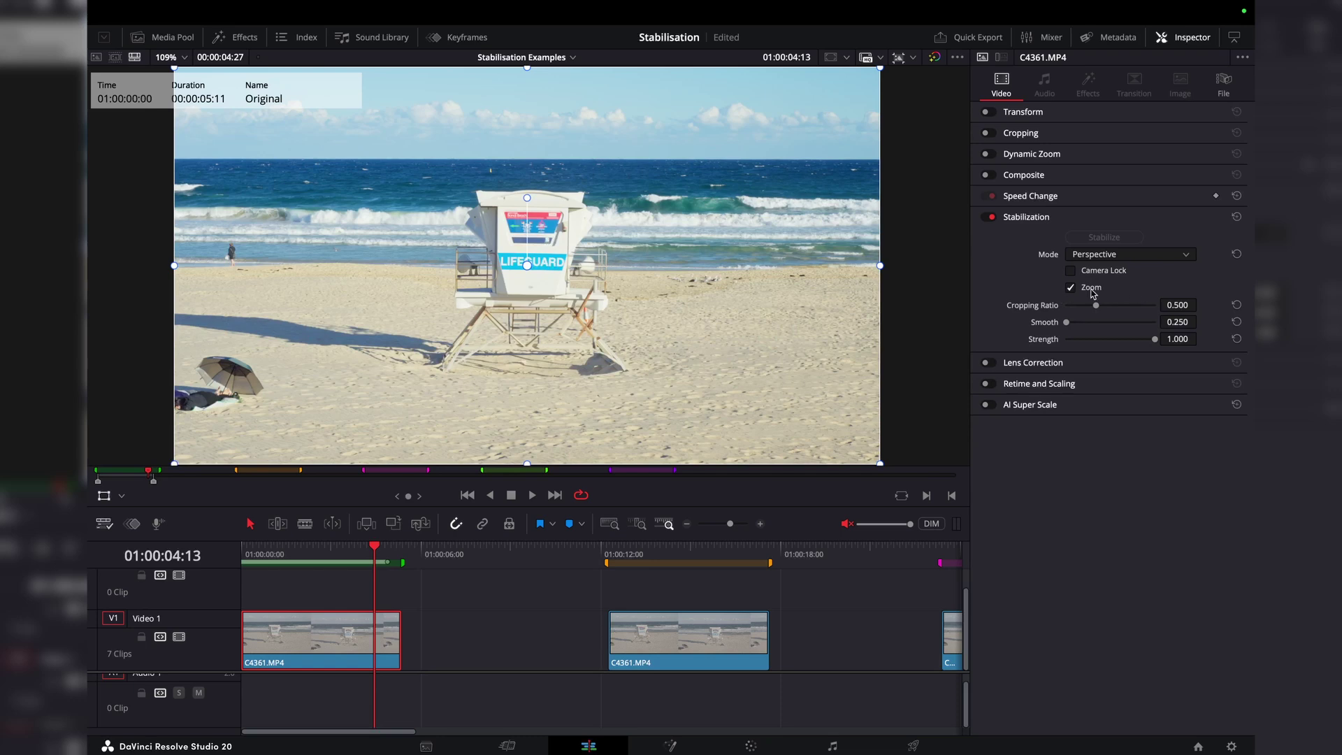
- Try stabilizing the first clip in Perspective mode with Zoom off, view it full screen, and re-enable Zoom
{"action": "left_click", "coordinate": [1071, 288]}
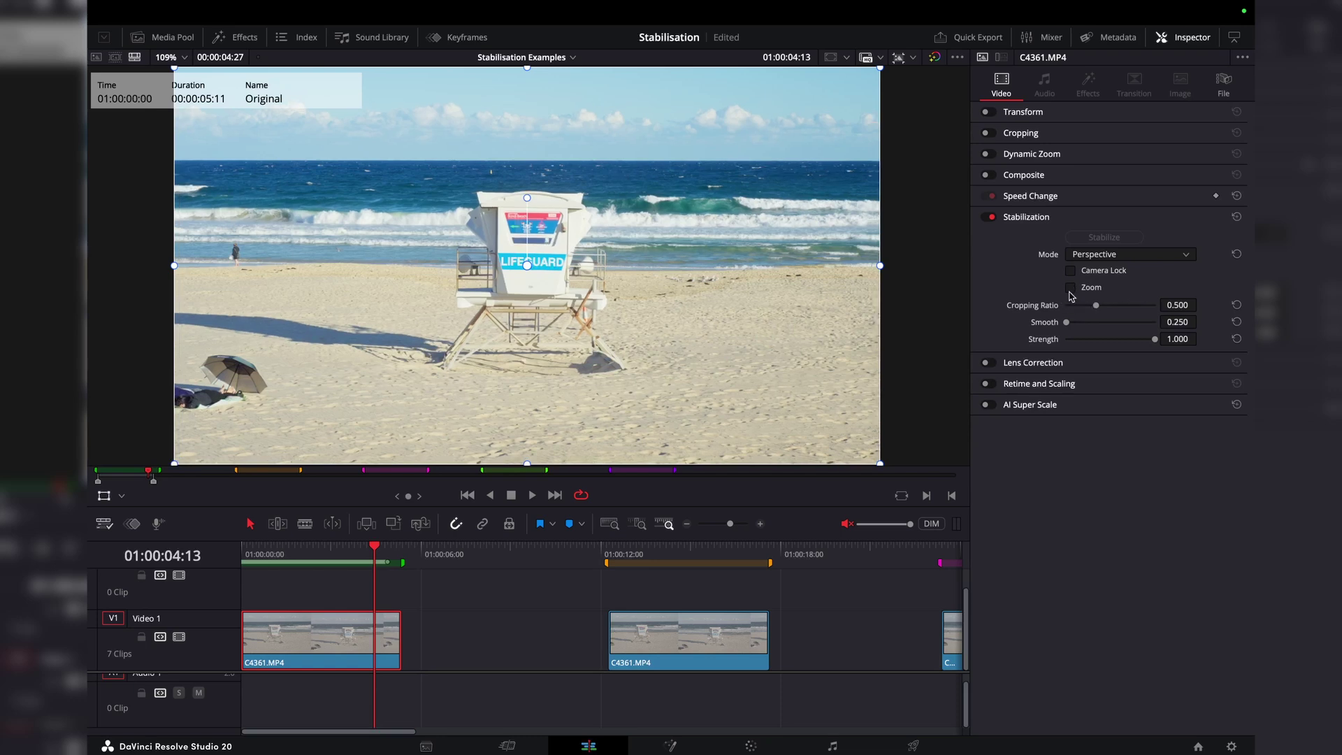
{"action": "left_click", "coordinate": [1071, 288]}
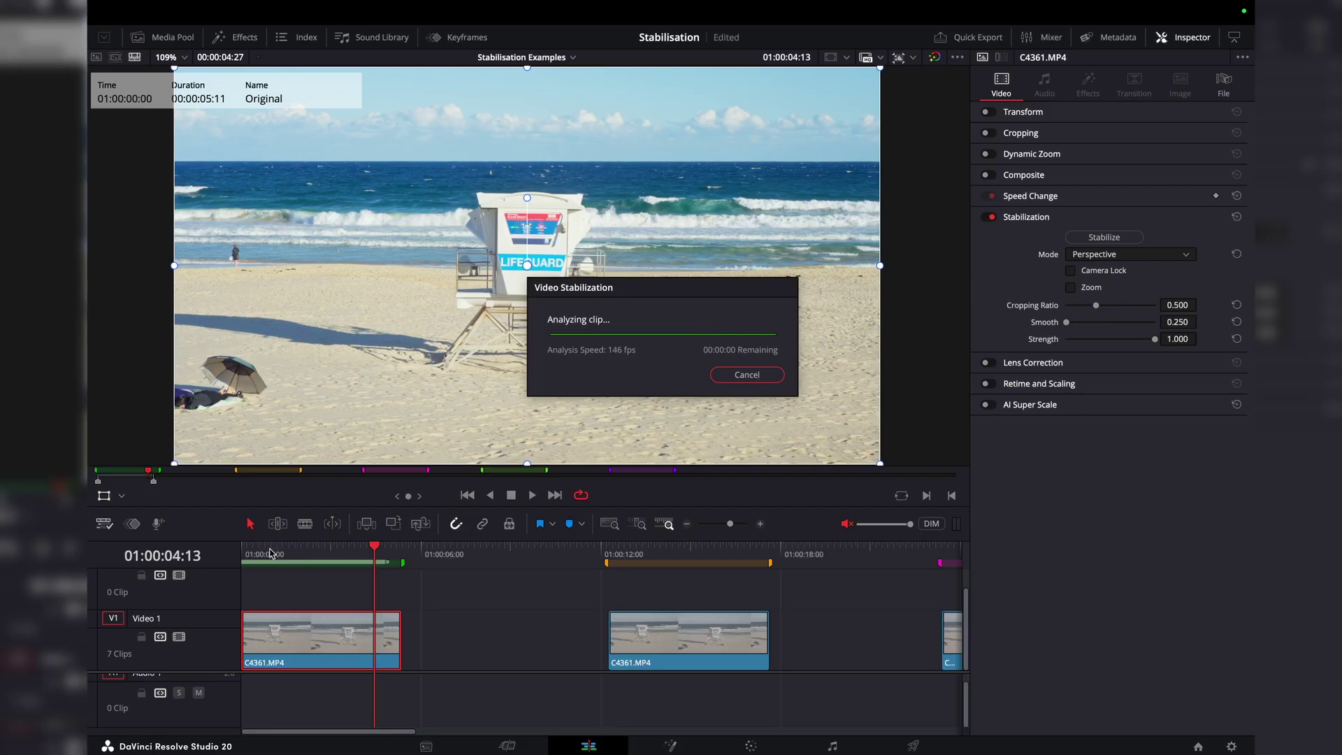
{"action": "key", "text": "Home"}
{"action": "key", "text": "space"}
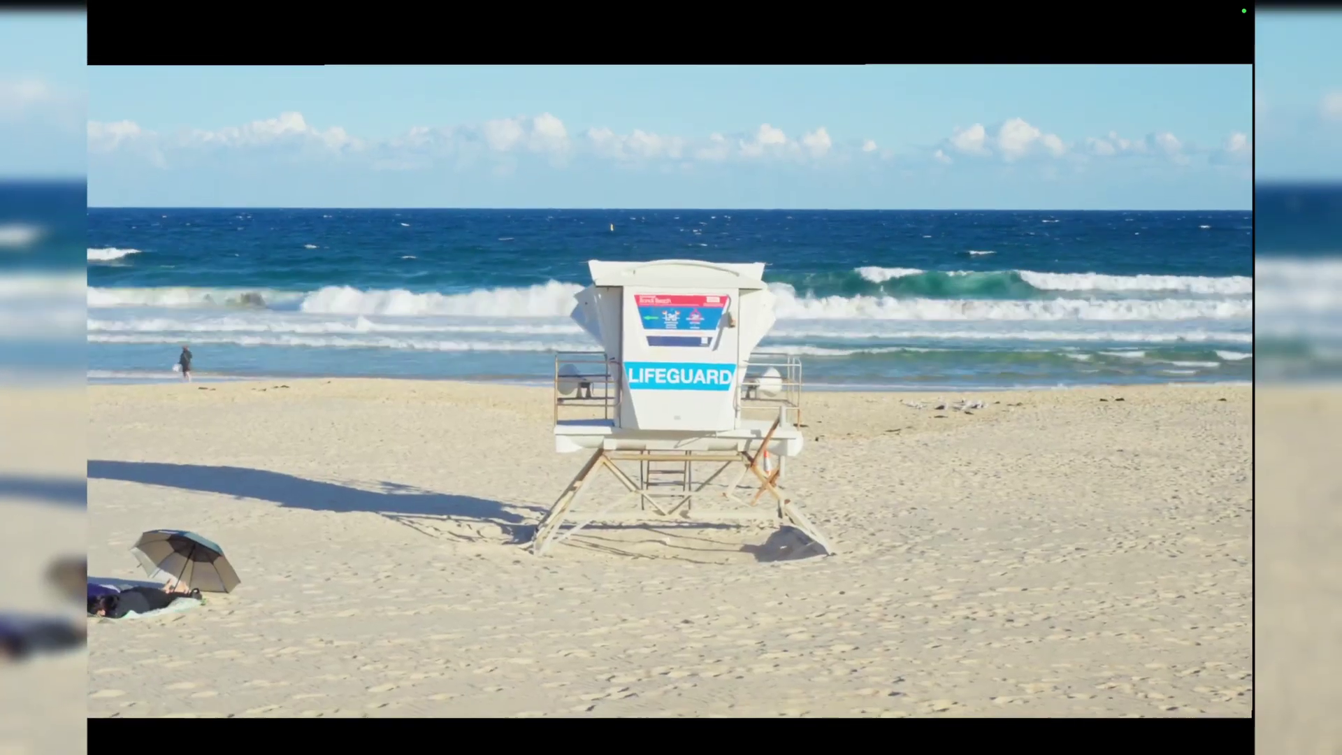
{"action": "mouse_move", "coordinate": [994, 72]}
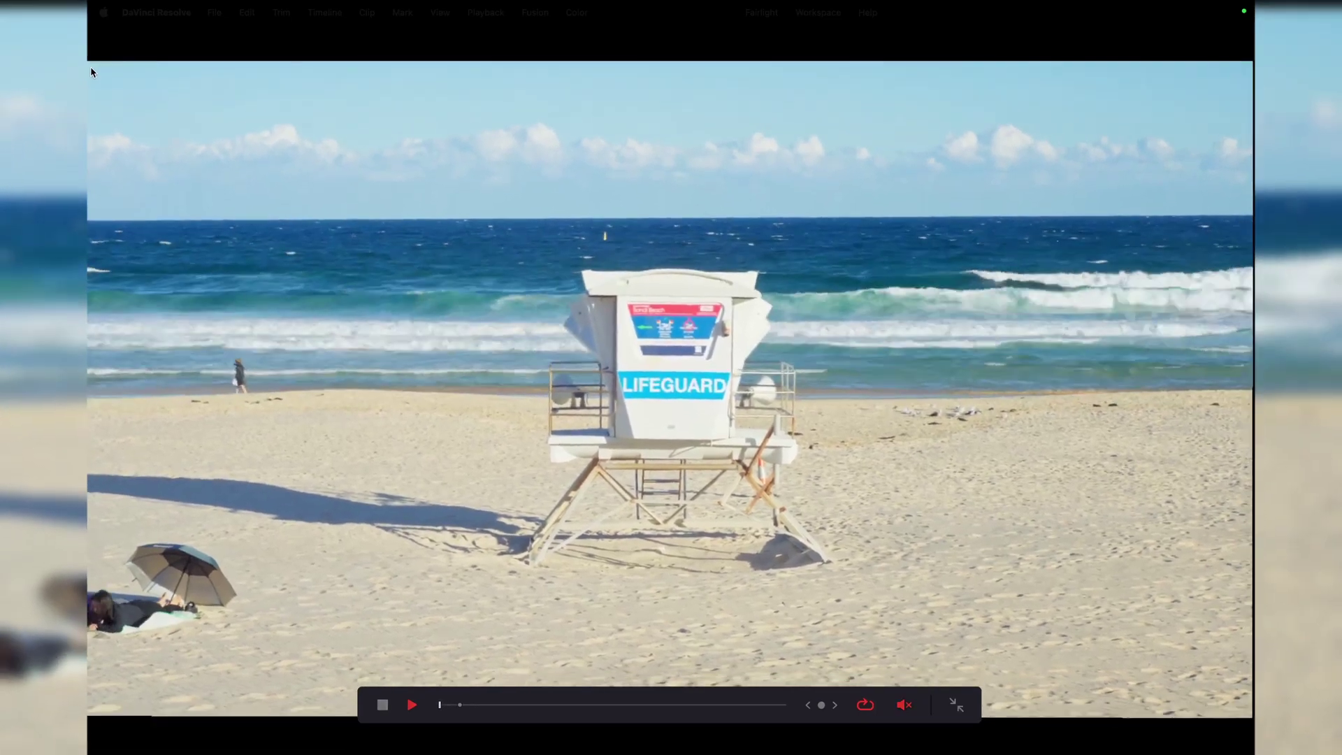
{"action": "key", "text": "Escape"}
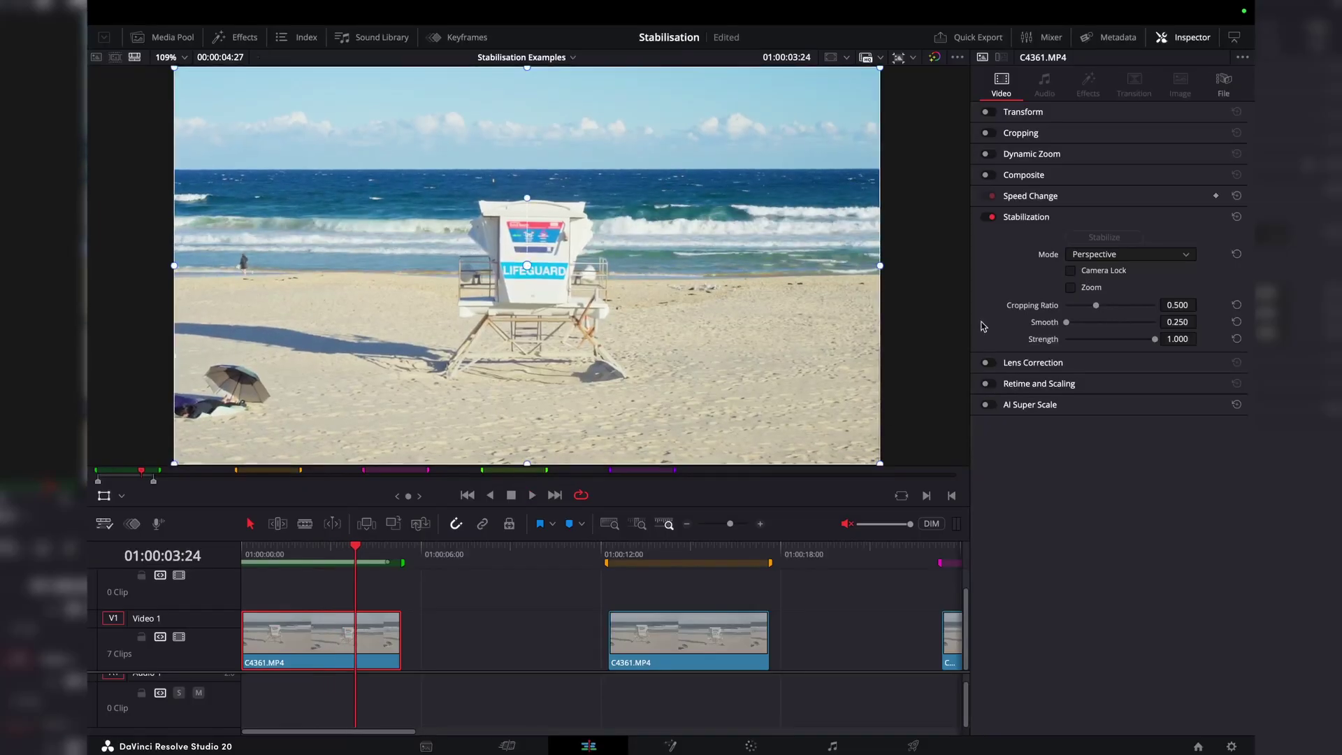
{"action": "left_click", "coordinate": [1072, 288]}
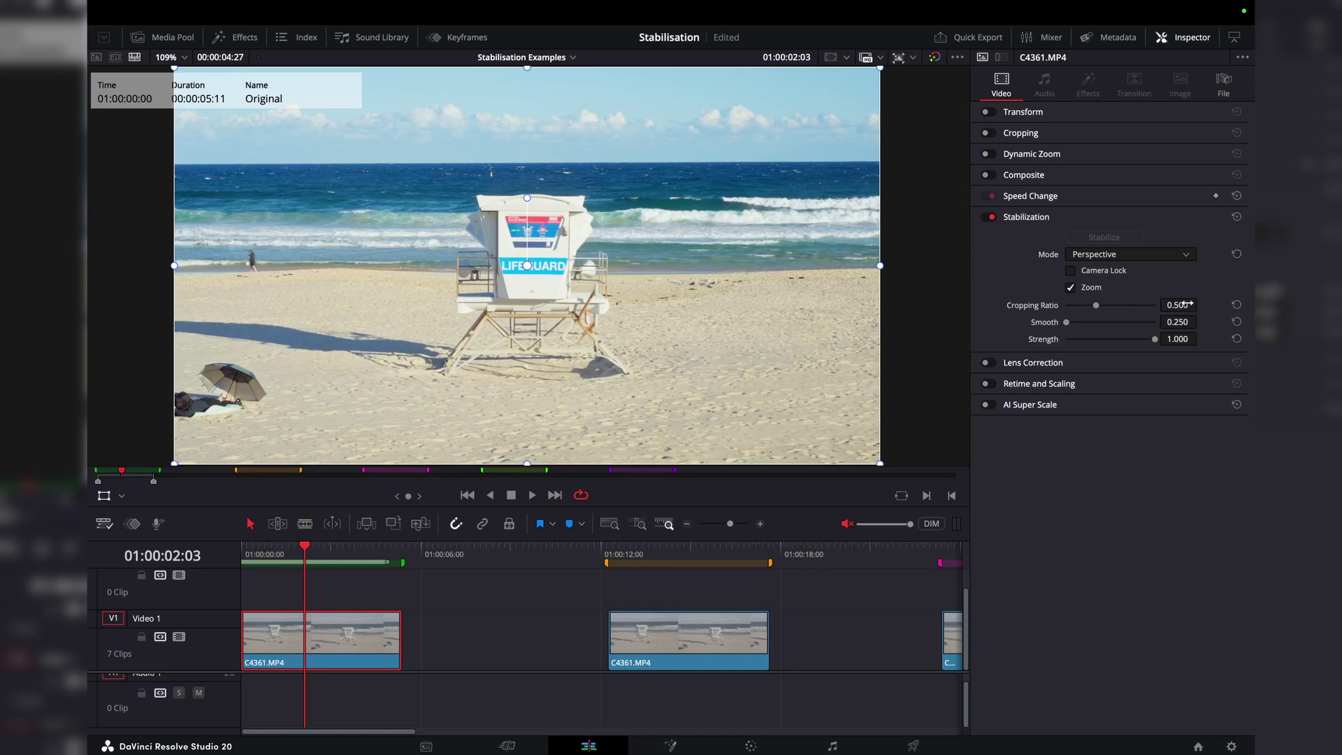
- Try stabilizing the first clip at the minimum Cropping Ratio and again at 1.000, playing back the result
{"action": "left_click_drag", "start_coordinate": [1096, 305], "coordinate": [1071, 305]}
{"action": "left_click", "coordinate": [1104, 238]}
{"action": "left_click_drag", "start_coordinate": [1066, 304], "coordinate": [1238, 306]}
{"action": "left_click", "coordinate": [1103, 237]}
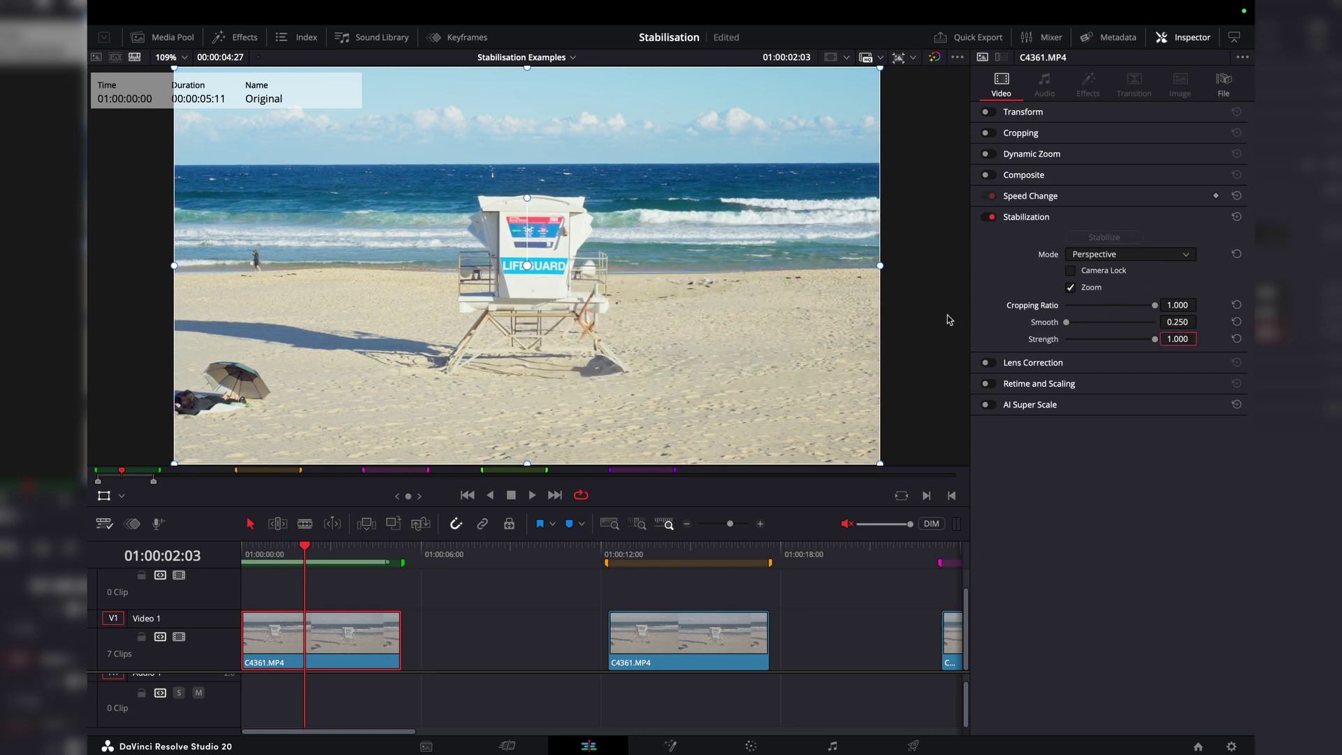
{"action": "key", "text": "space"}
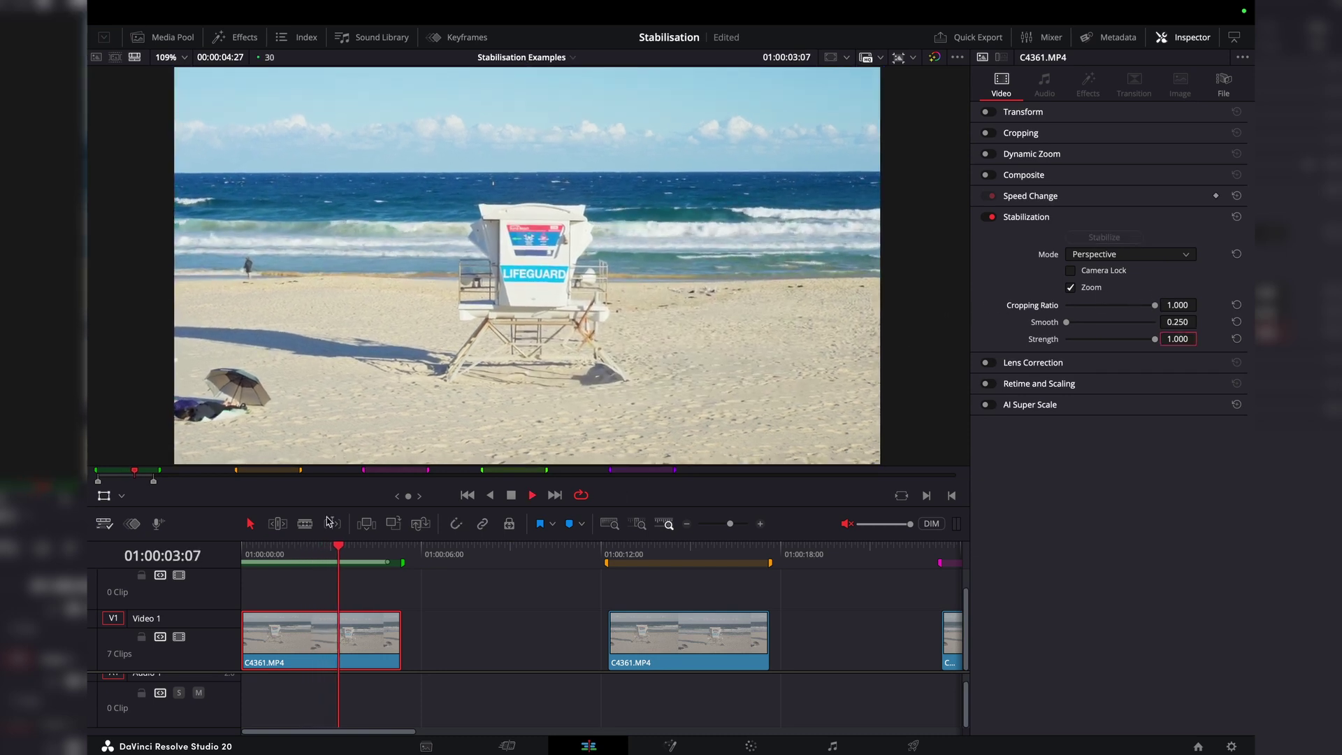
{"action": "left_click", "coordinate": [260, 596]}
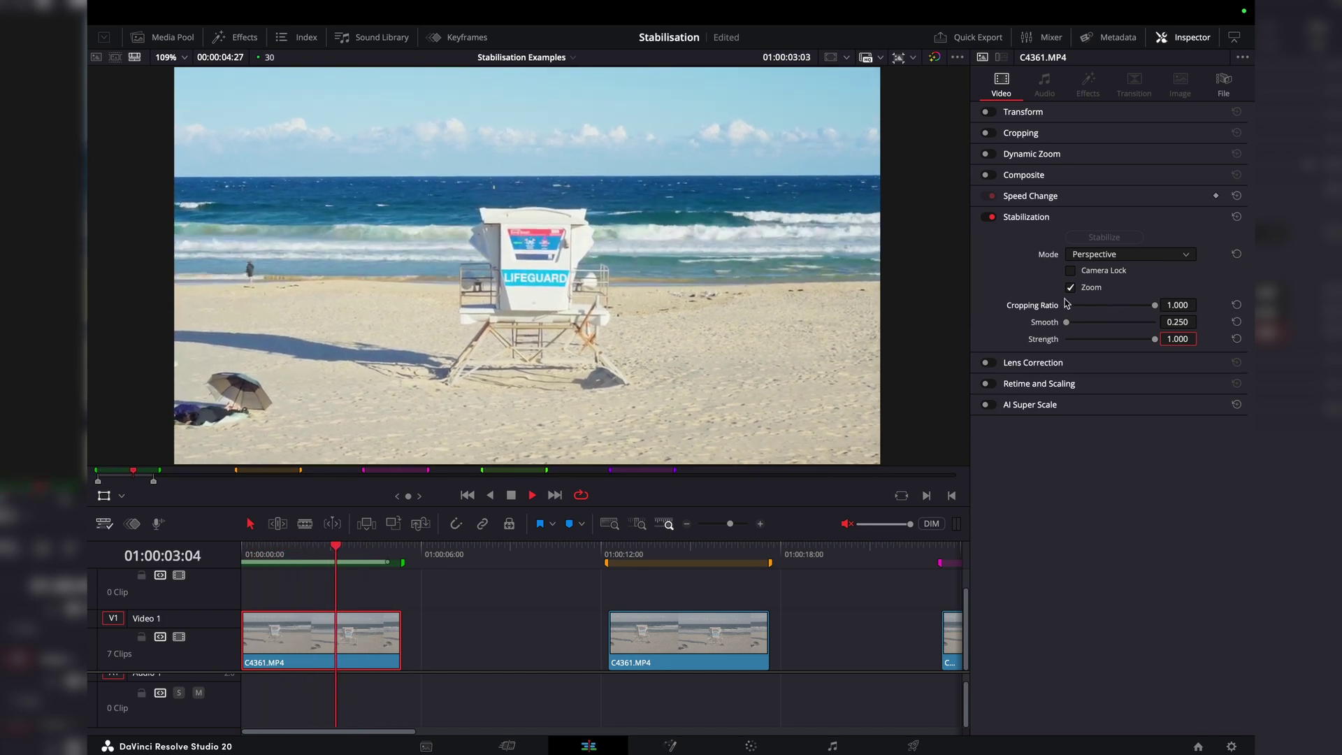
- Stabilize the first clip with Cropping Ratio 0.250 and Smooth 1.000, and play it from the start
{"action": "left_click_drag", "start_coordinate": [1178, 312], "coordinate": [1139, 366]}
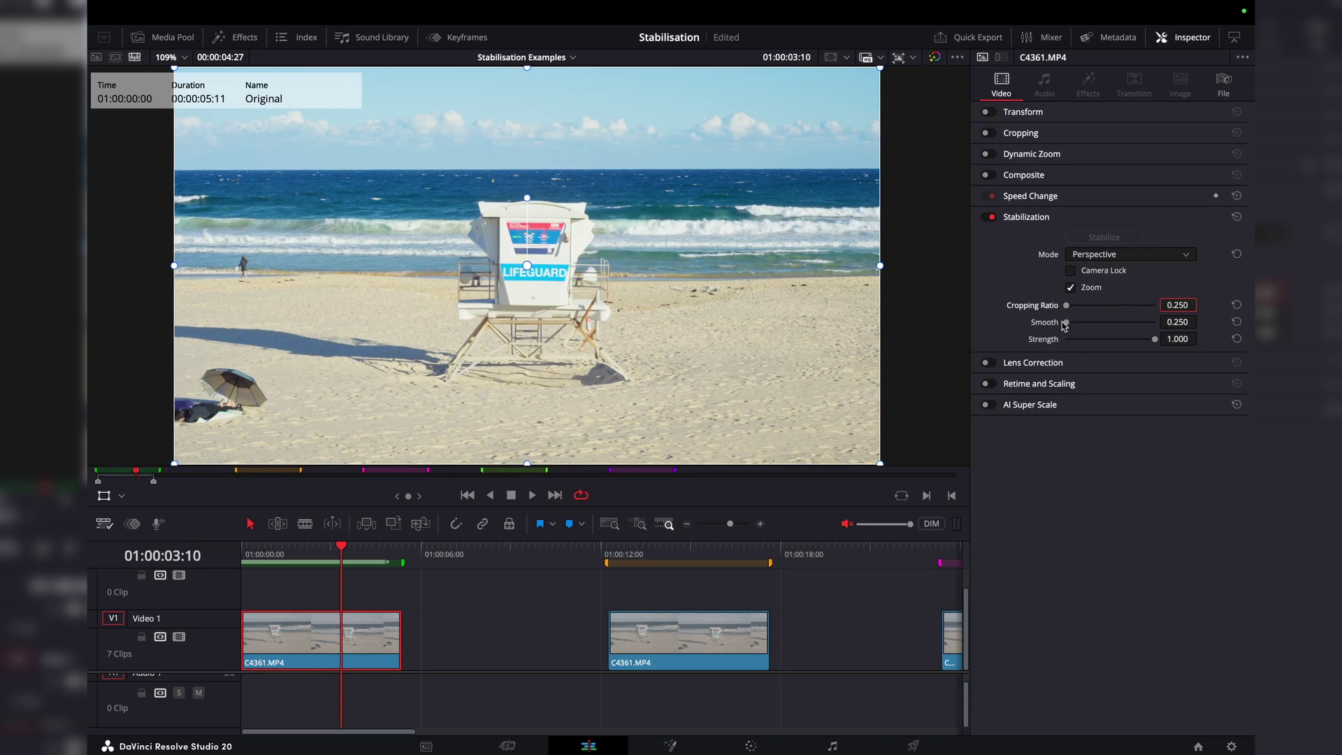
{"action": "left_click_drag", "start_coordinate": [1068, 322], "coordinate": [1236, 325]}
{"action": "left_click", "coordinate": [1126, 238]}
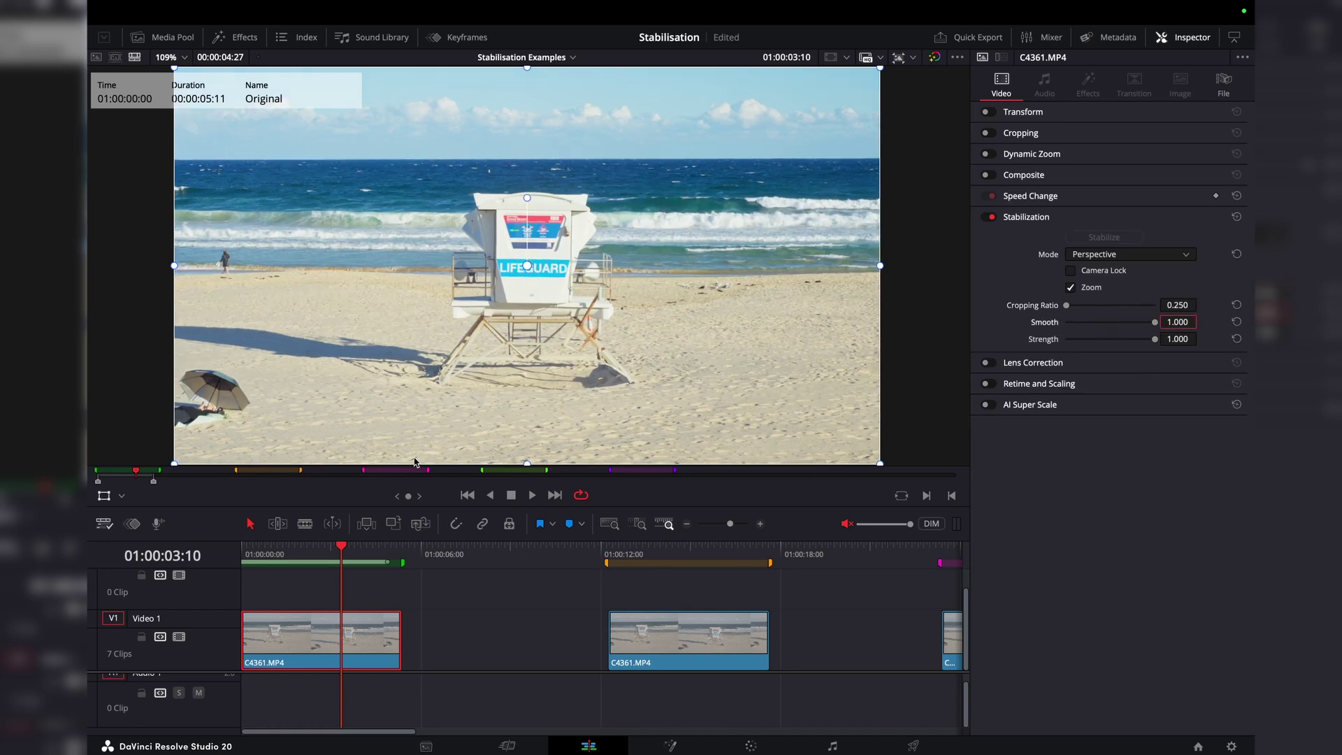
{"action": "key", "text": "Home"}
{"action": "key", "text": "space"}
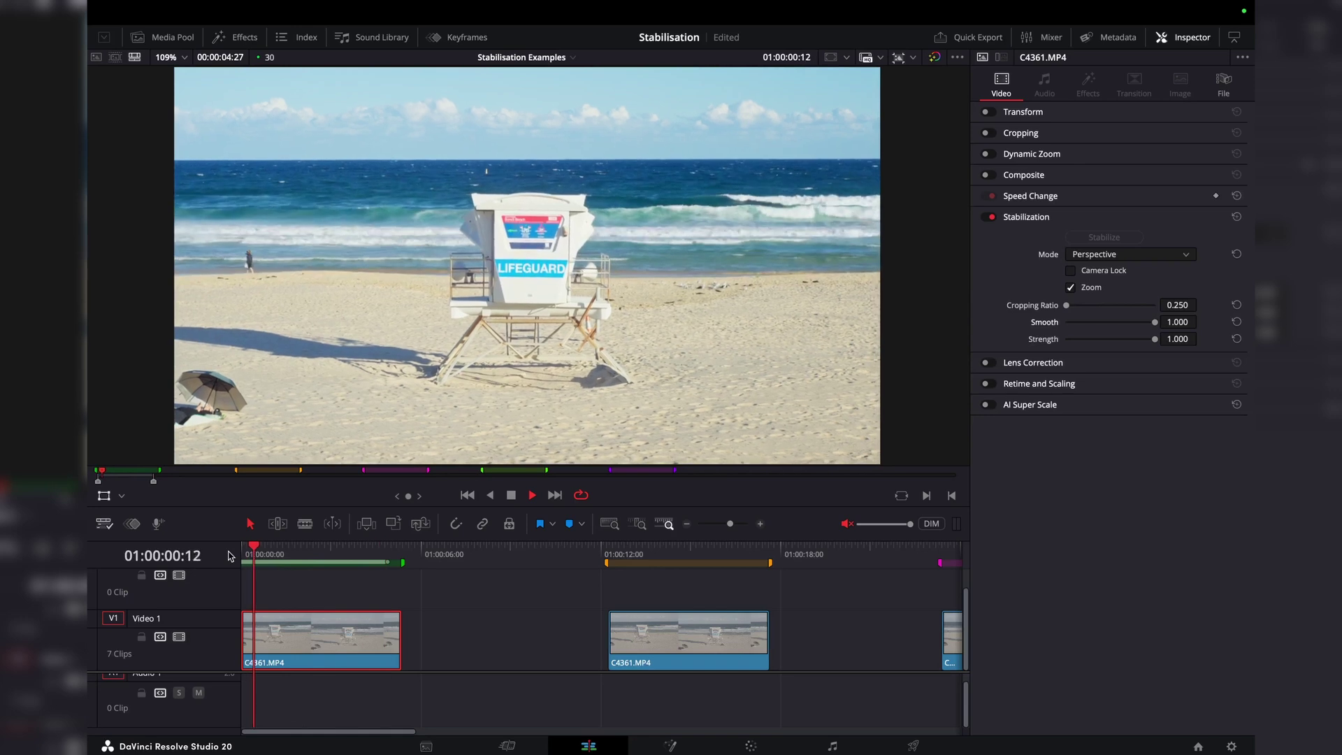
- Inspect the lifeguard tower and horizon up close during playback to judge the smoothing
{"action": "scroll", "coordinate": [590, 146], "scroll_direction": "up", "scroll_amount": 5}
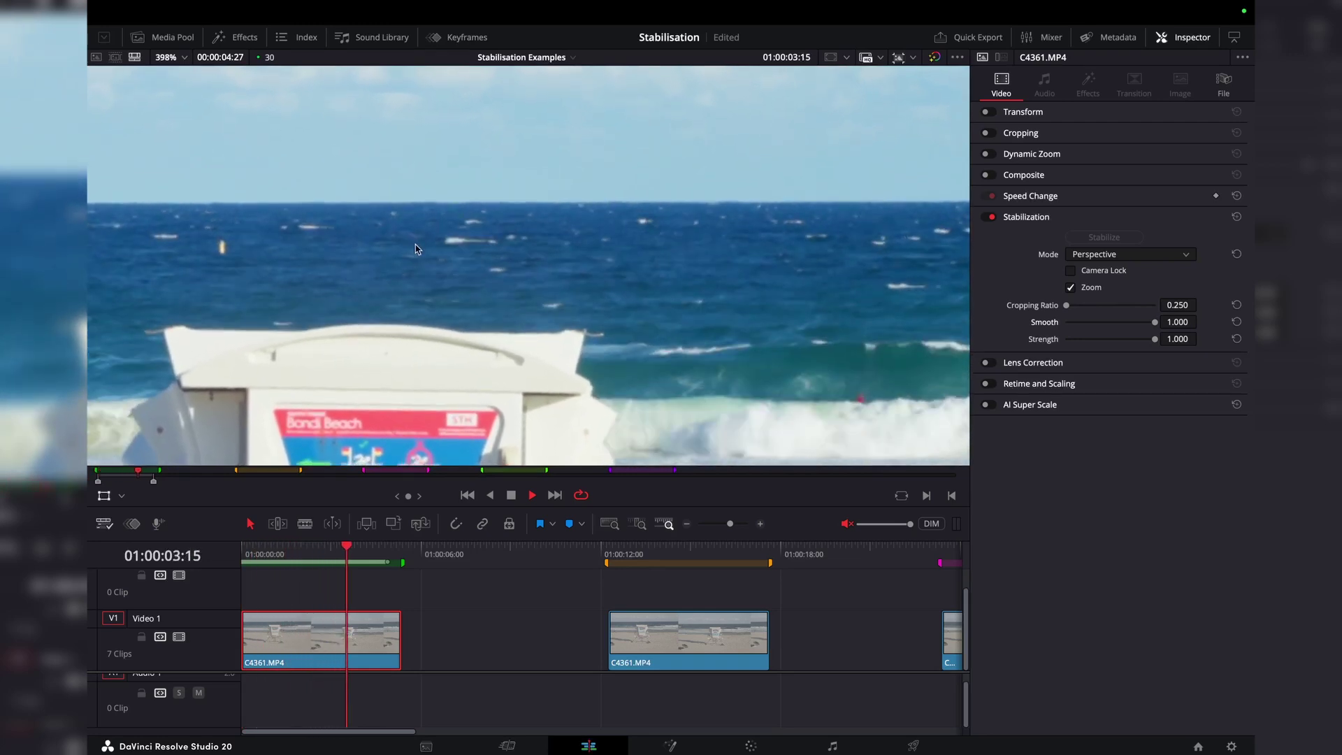
{"action": "scroll", "coordinate": [415, 249], "scroll_direction": "down", "scroll_amount": 4}
{"action": "scroll", "coordinate": [415, 249], "scroll_direction": "down", "scroll_amount": 1}
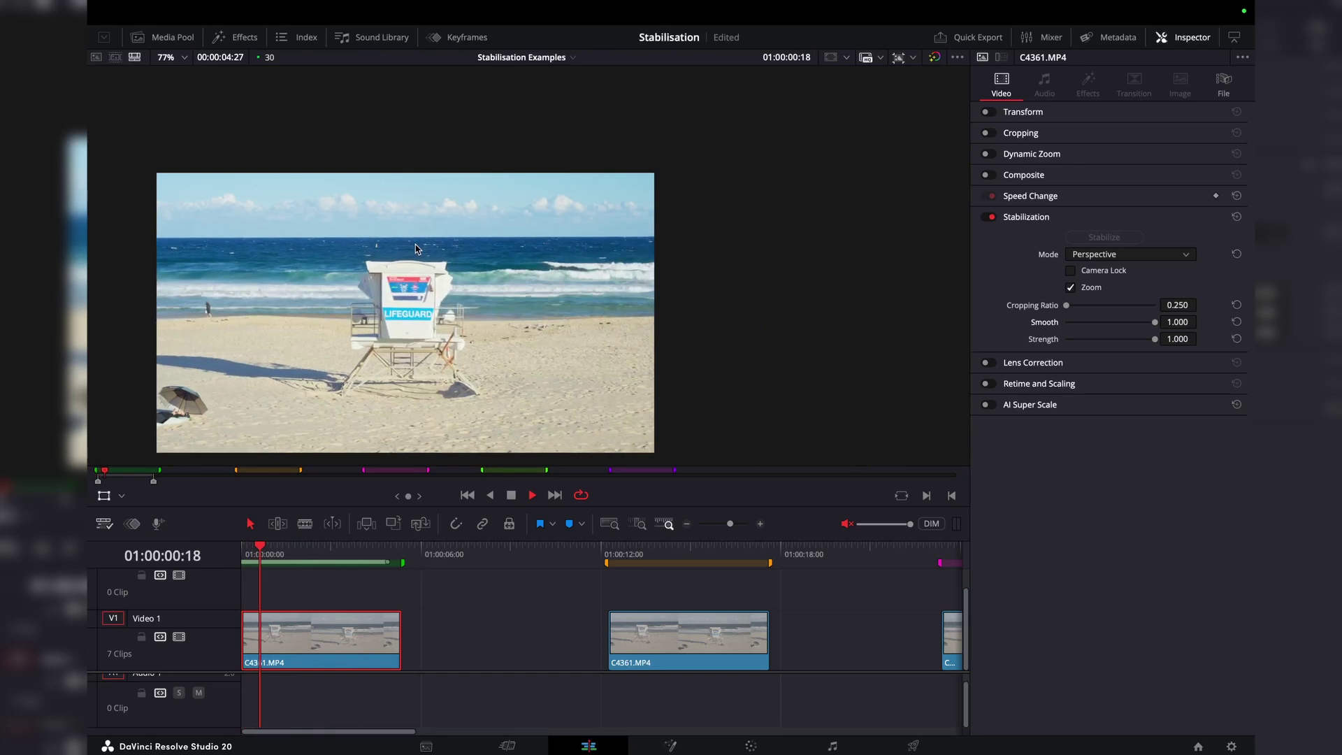
{"action": "key", "text": "space"}
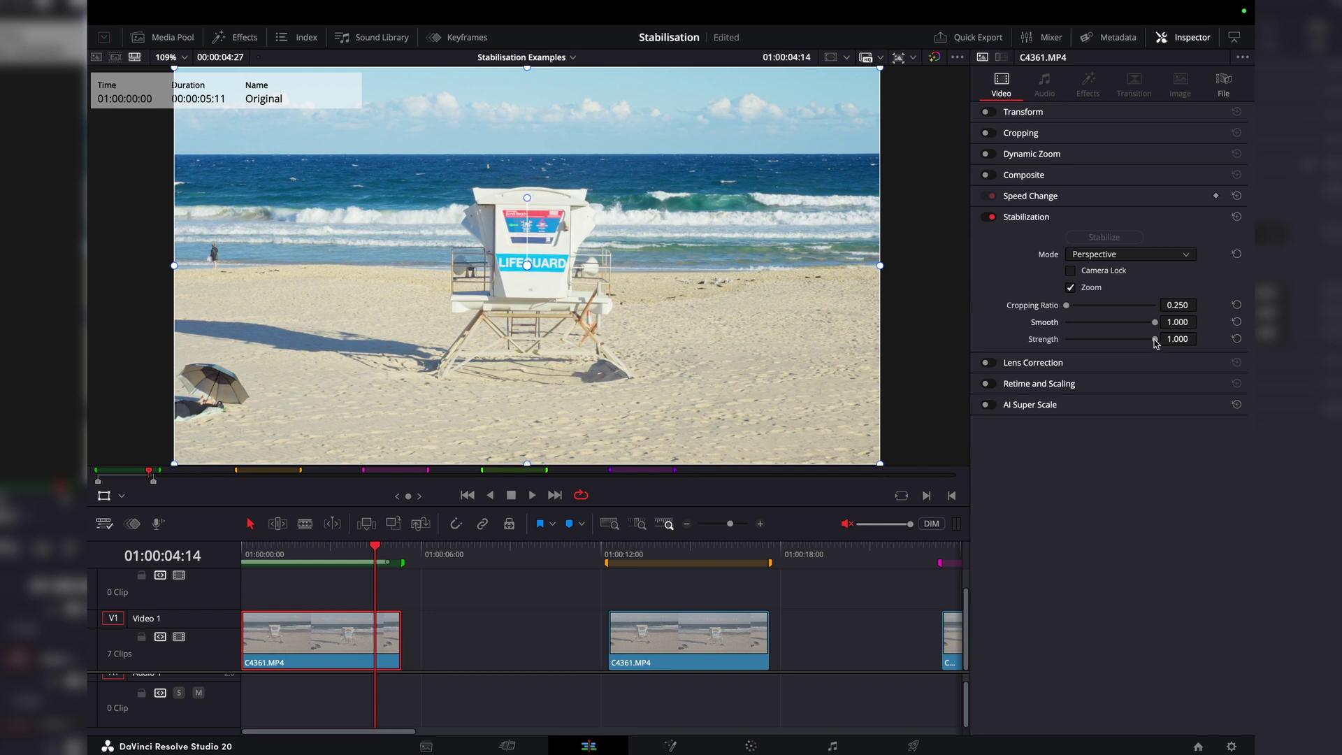
- Try stabilizing the first clip with Strength at 0.008 and play back the result
{"action": "left_click_drag", "start_coordinate": [1154, 342], "coordinate": [1142, 344]}
{"action": "left_click_drag", "start_coordinate": [1111, 345], "coordinate": [1112, 347]}
{"action": "left_click", "coordinate": [1105, 237]}
{"action": "key", "text": "space"}
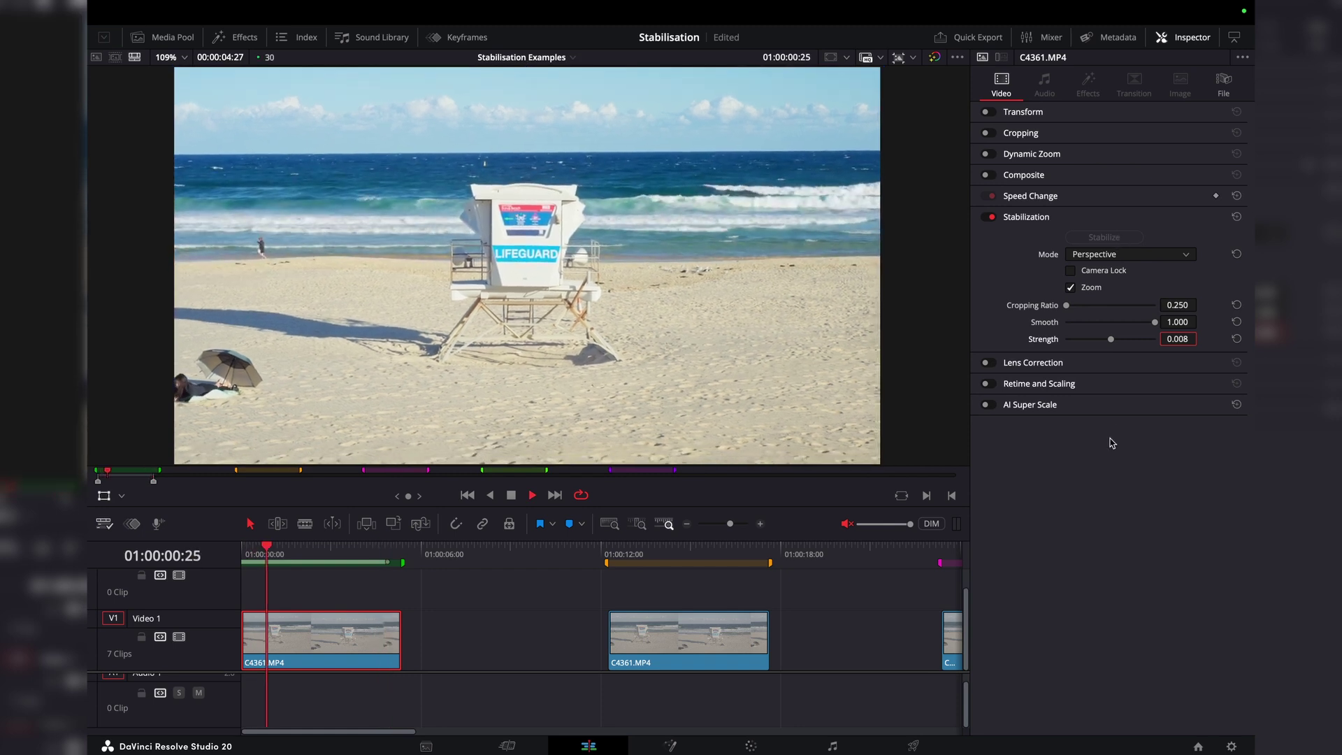
{"action": "key", "text": "space"}
- Try stabilizing the first clip with Strength at -1.000, play it back, and return Strength to 1.000
{"action": "left_click_drag", "start_coordinate": [1113, 337], "coordinate": [1059, 347]}
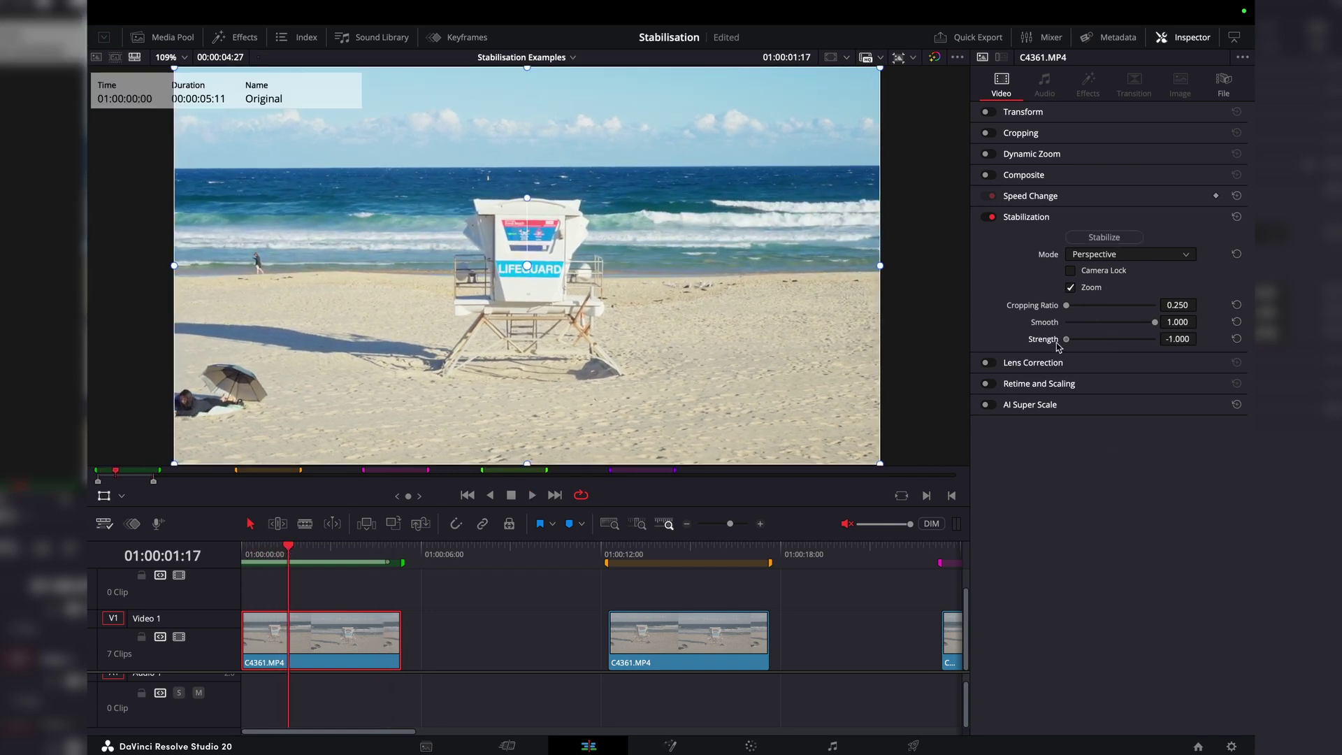
{"action": "left_click", "coordinate": [1112, 236]}
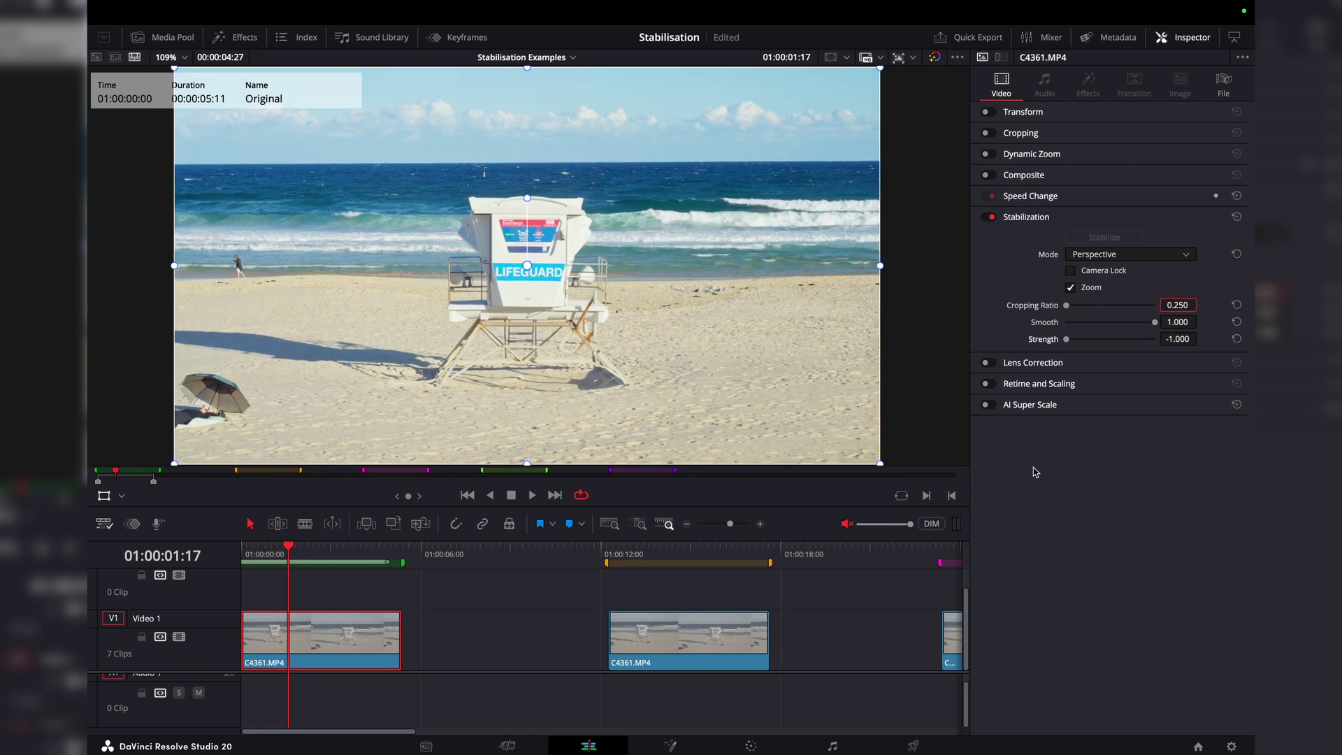
{"action": "key", "text": "space"}
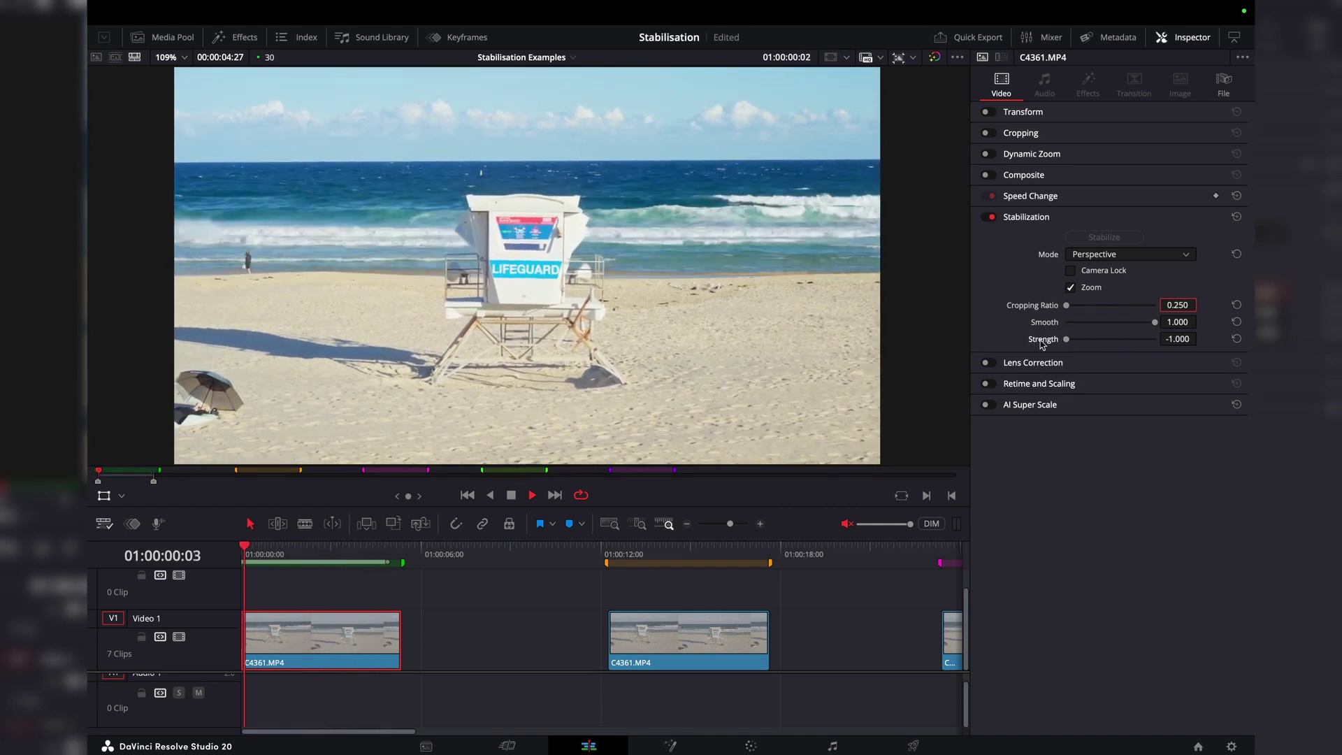
{"action": "left_click_drag", "start_coordinate": [1066, 340], "coordinate": [1130, 340]}
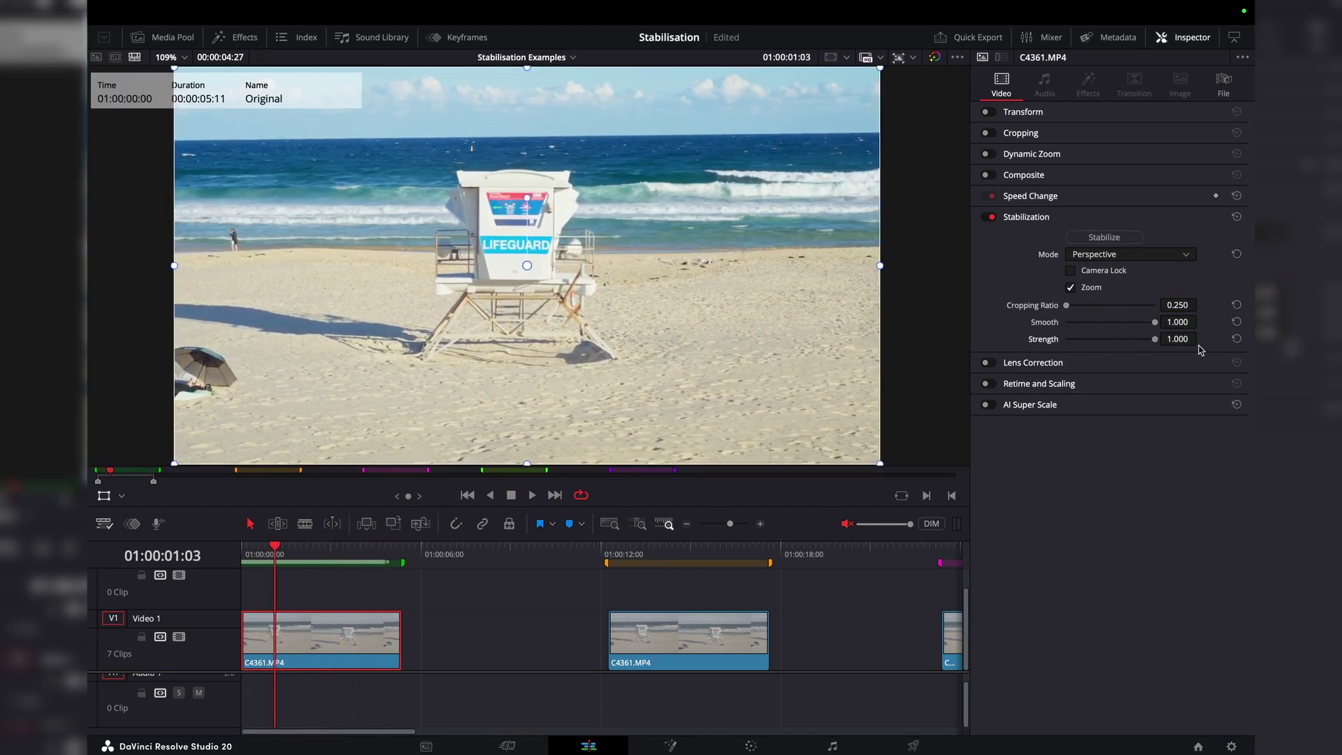
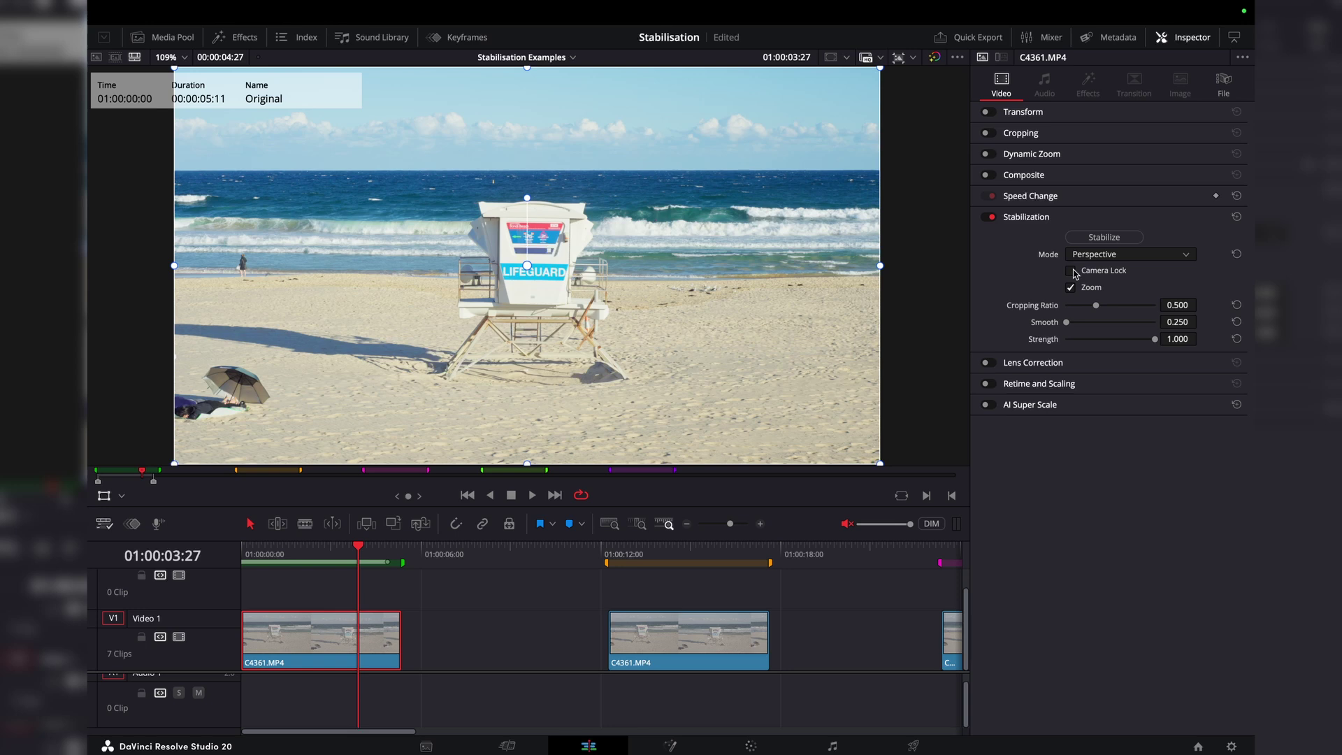
- Enable Camera Lock for the first clip, stabilize it again, and scrub through the result
{"action": "left_click", "coordinate": [1072, 271]}
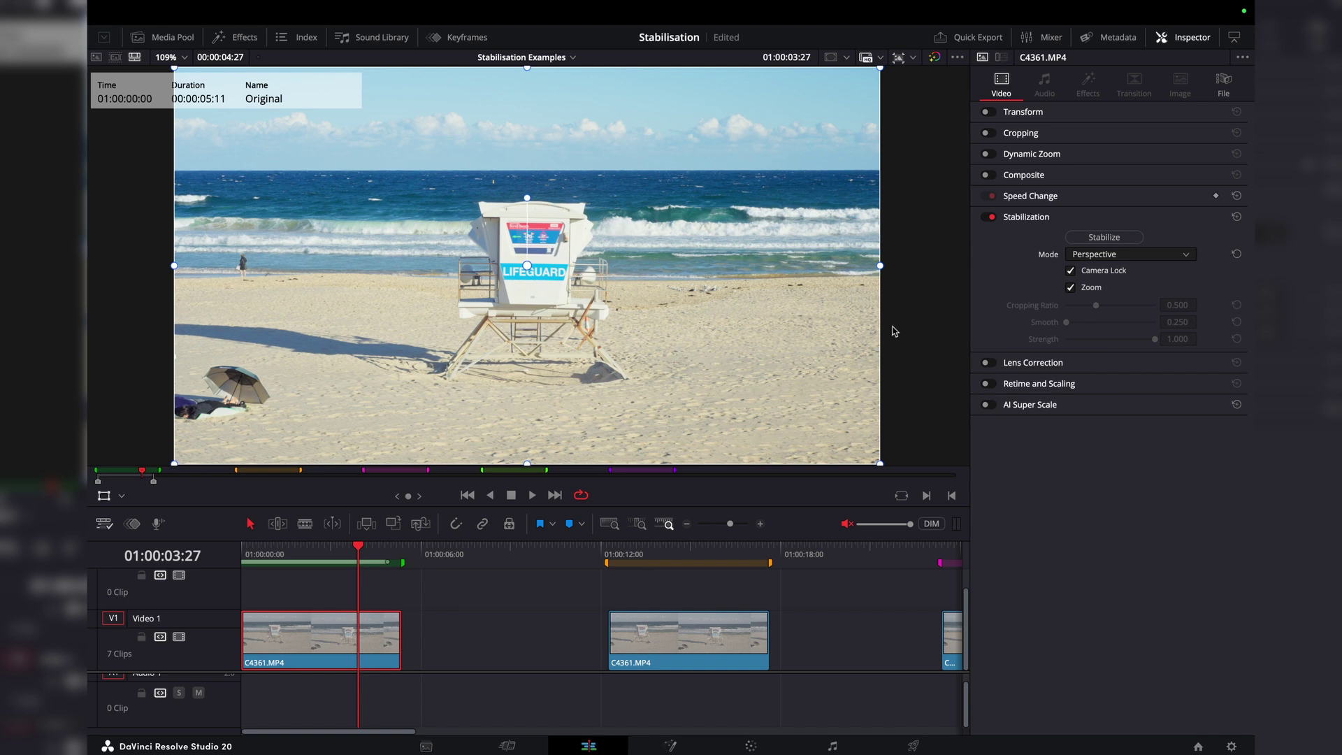
{"action": "left_click", "coordinate": [1106, 238]}
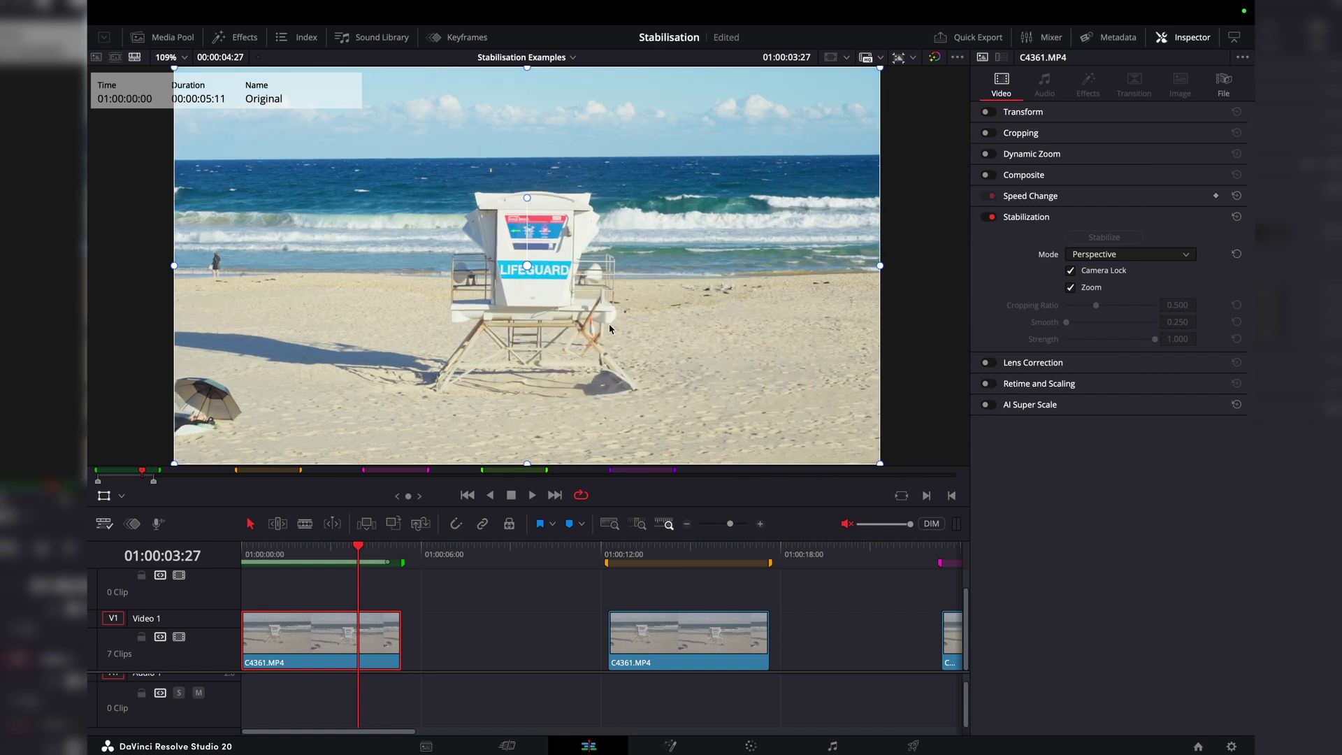
{"action": "left_click_drag", "start_coordinate": [354, 556], "coordinate": [319, 551]}
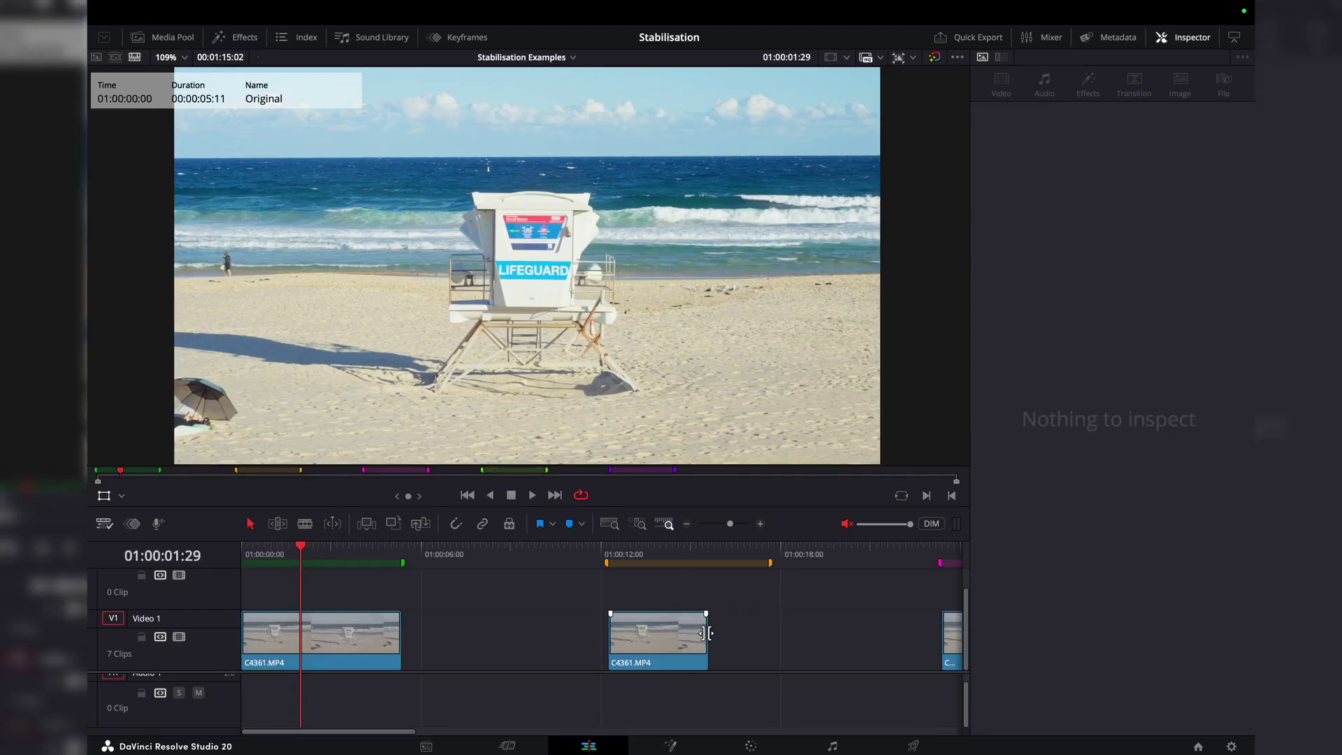
- Trim the end of the second C4361.MP4 clip on the Video 1 track
{"action": "left_click_drag", "start_coordinate": [708, 633], "coordinate": [650, 651]}
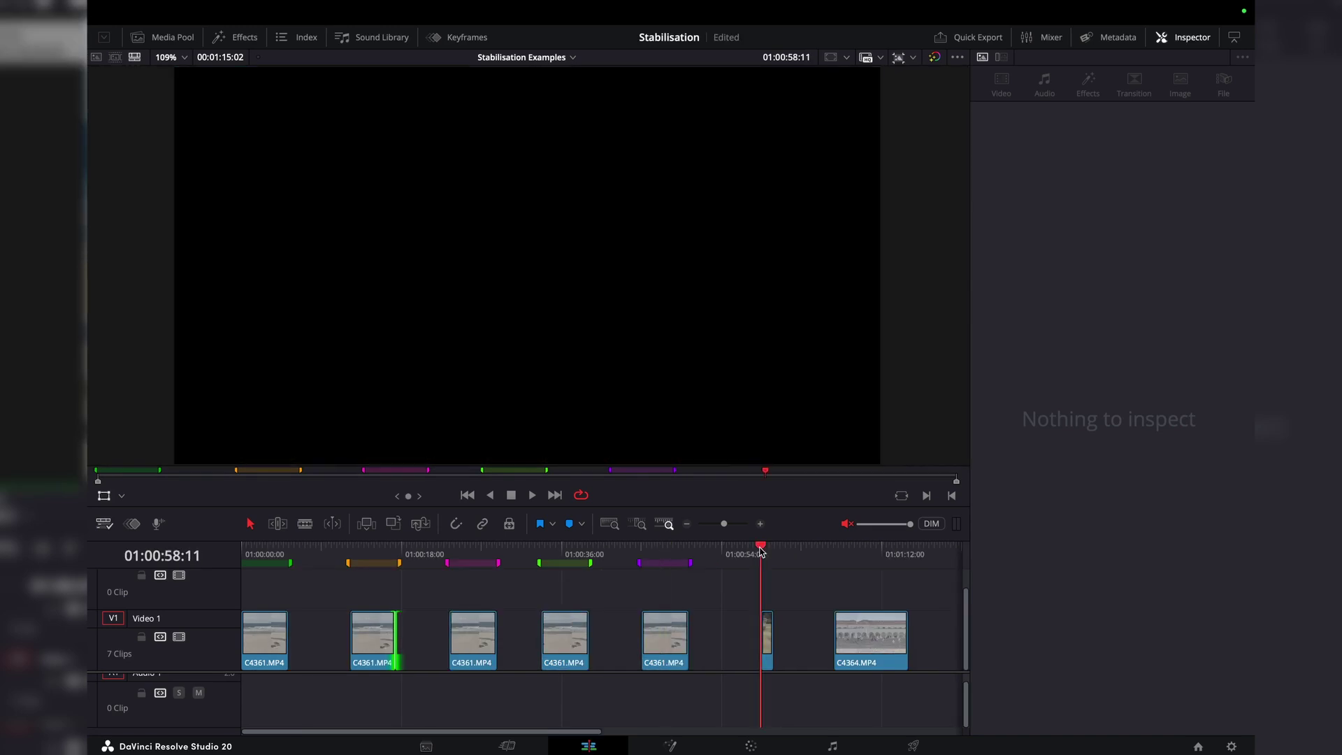
- Mark the in-out range around the C6025.MP4 clip and play that range in a loop
{"action": "key", "text": "space"}
{"action": "key", "text": "ctrl+equal"}
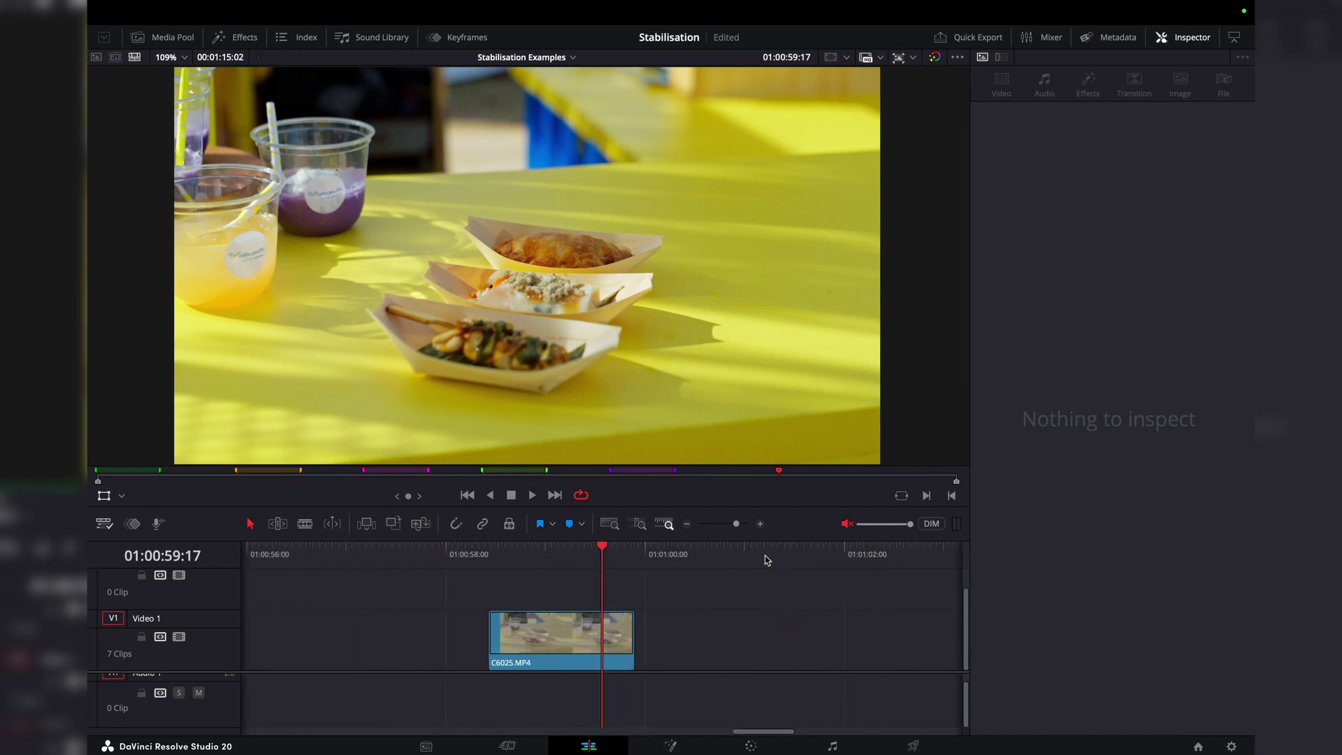
{"action": "key", "text": "x"}
{"action": "key", "text": "alt+slash"}
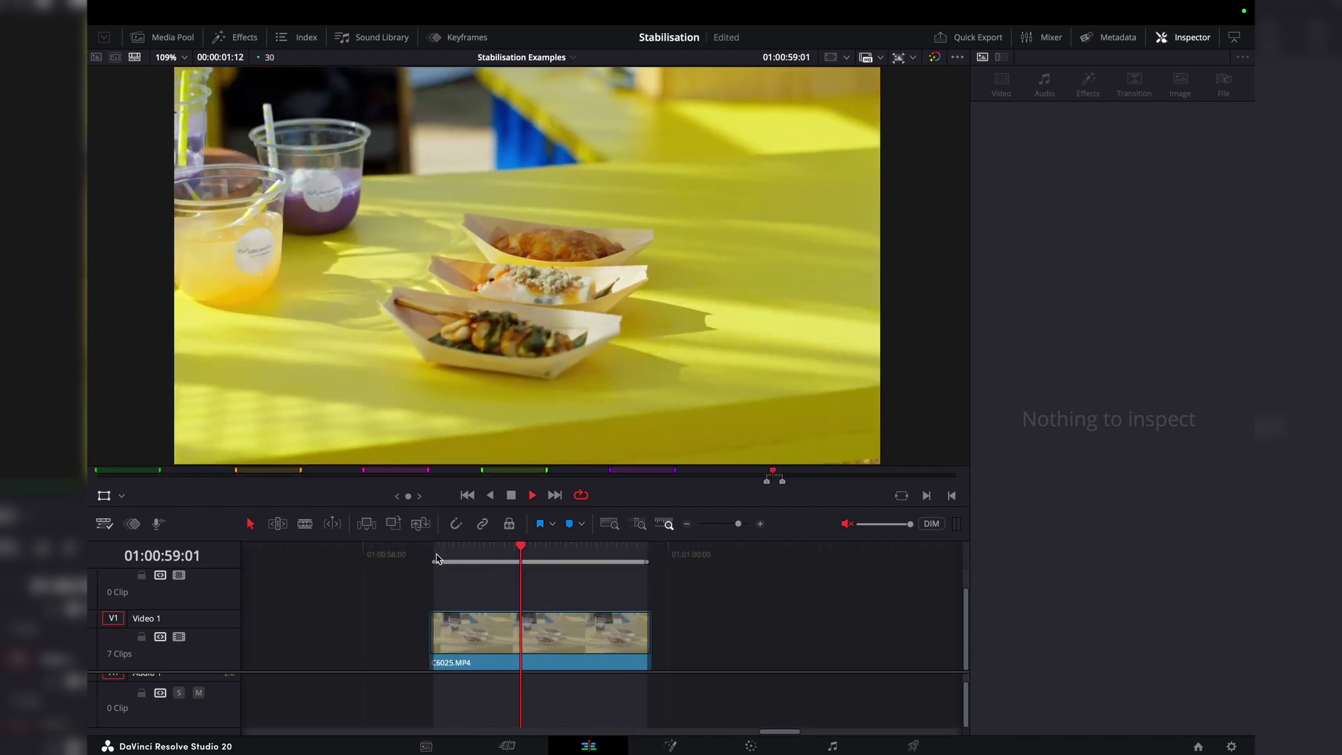